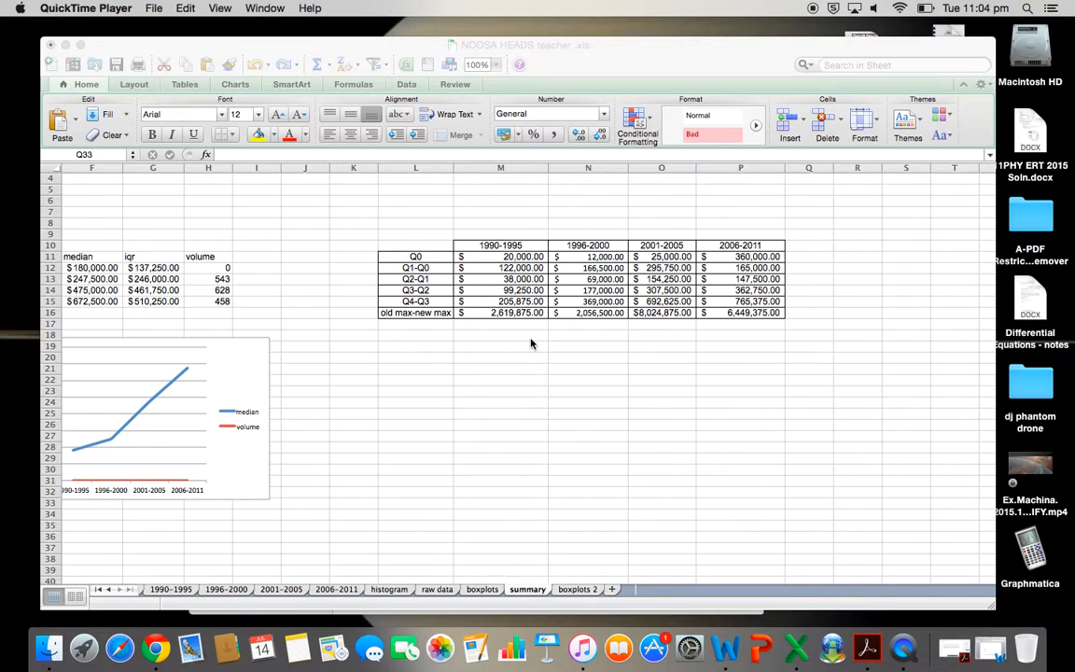
# Look over the summary sheet's median, IQR and volume table, its line chart and the quartile-difference table
pyautogui.hscroll(-5, 432, 383)
pyautogui.scroll(2, 432, 384)
pyautogui.scroll(-3, 428, 384)
pyautogui.hscroll(1, 428, 383)
pyautogui.scroll(4, 429, 383)
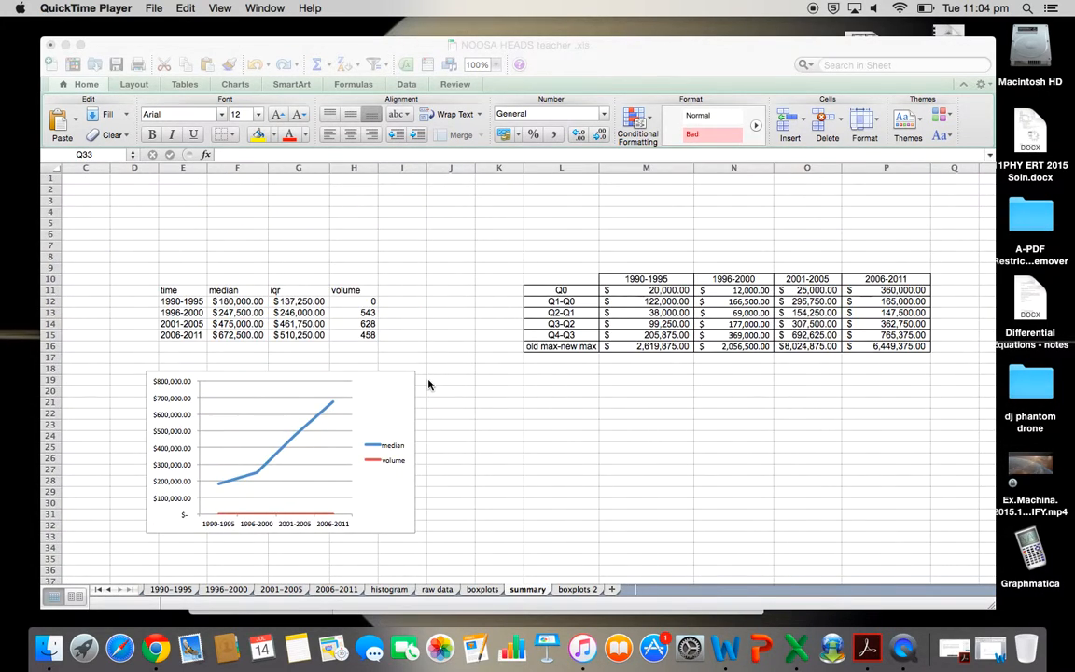
pyautogui.hscroll(-2, 429, 384)
pyautogui.scroll(-3, 428, 384)
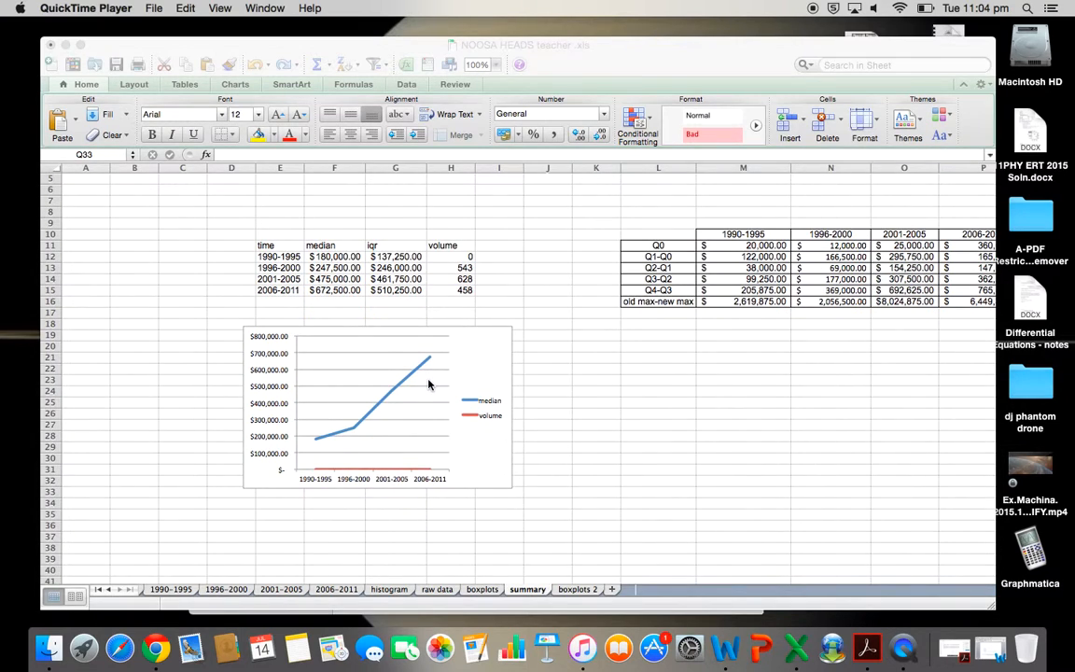
# Review the summary statistics and Stacked bars tables on the 1990-1995, 1996-2000, 2001-2005 and 2006-2011 sheets
pyautogui.click(173, 589)
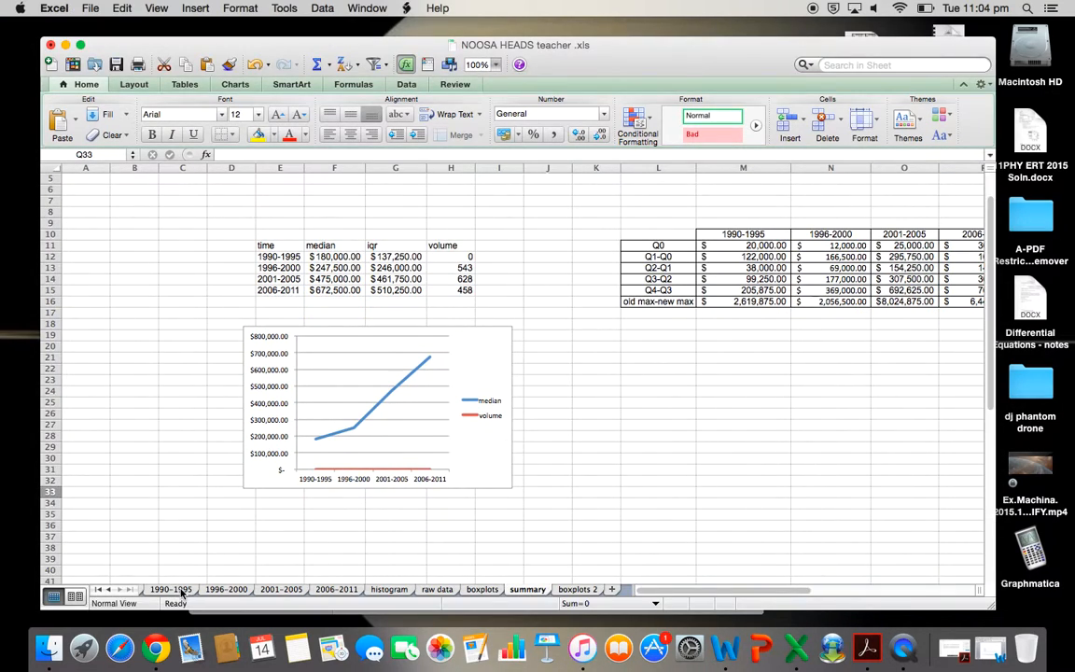
pyautogui.click(177, 591)
pyautogui.click(213, 590)
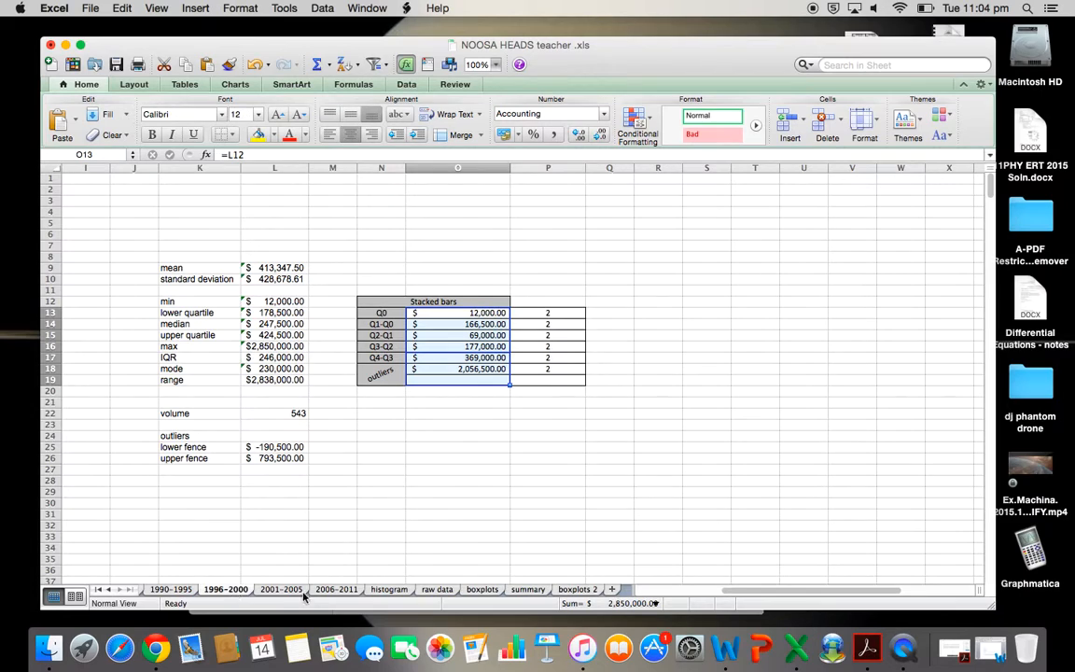
pyautogui.click(278, 589)
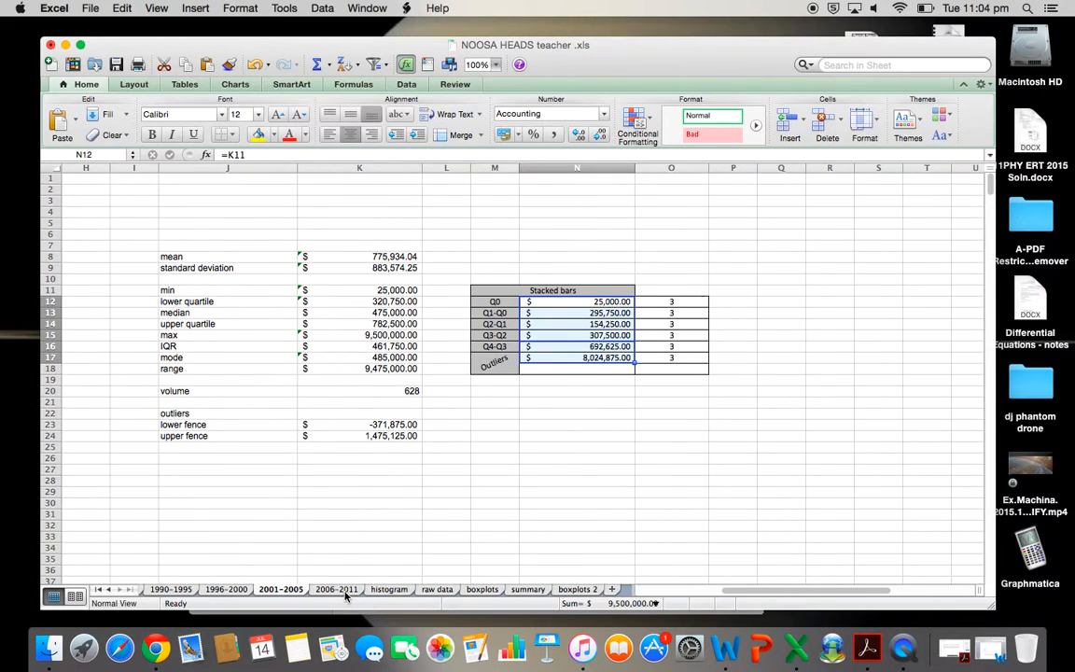
pyautogui.click(175, 590)
pyautogui.click(224, 590)
pyautogui.click(282, 590)
pyautogui.click(336, 590)
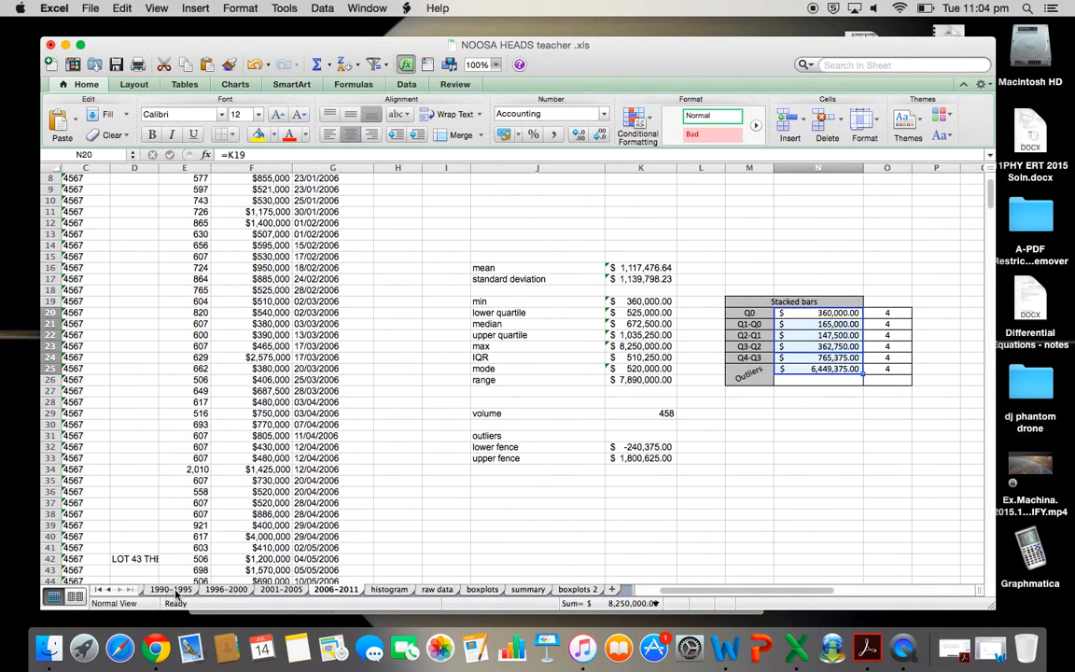
# On the summary sheet, enter the label "stacks" in cell L8 above the quartile-difference table
pyautogui.click(527, 590)
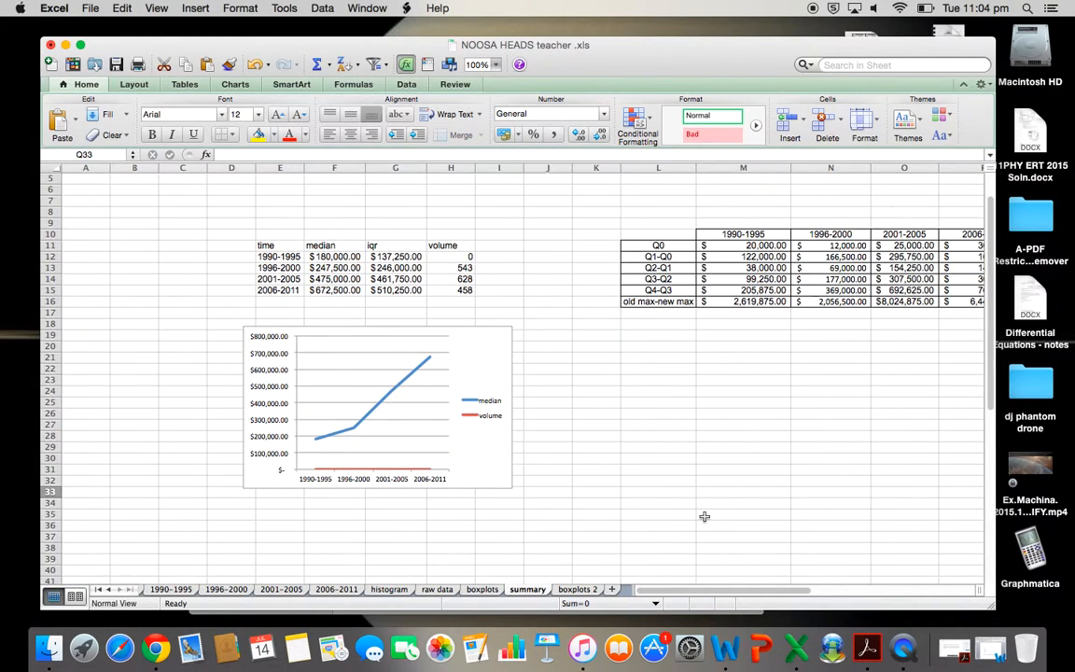
pyautogui.hscroll(3, 705, 516)
pyautogui.hscroll(1, 704, 516)
pyautogui.scroll(2, 705, 516)
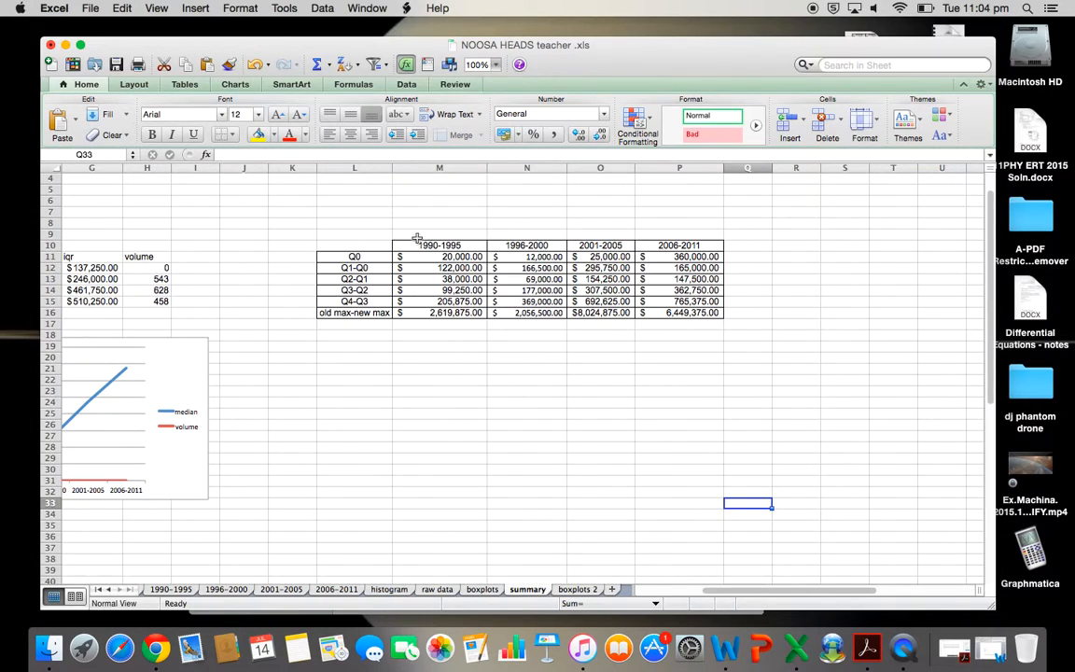
pyautogui.click(357, 224)
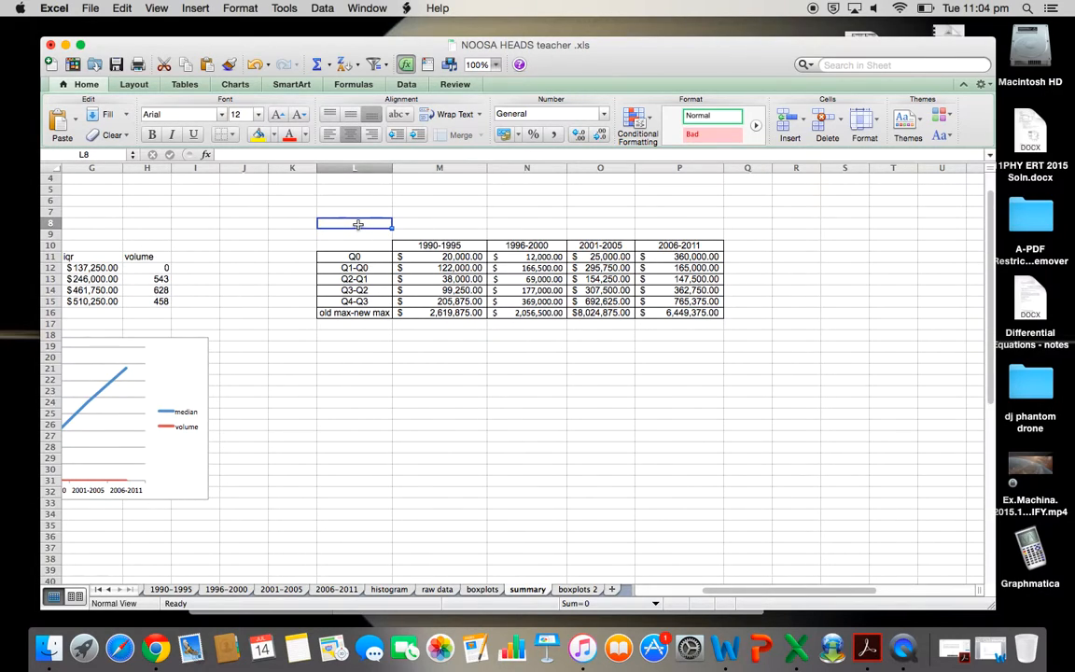
pyautogui.write('stacks')
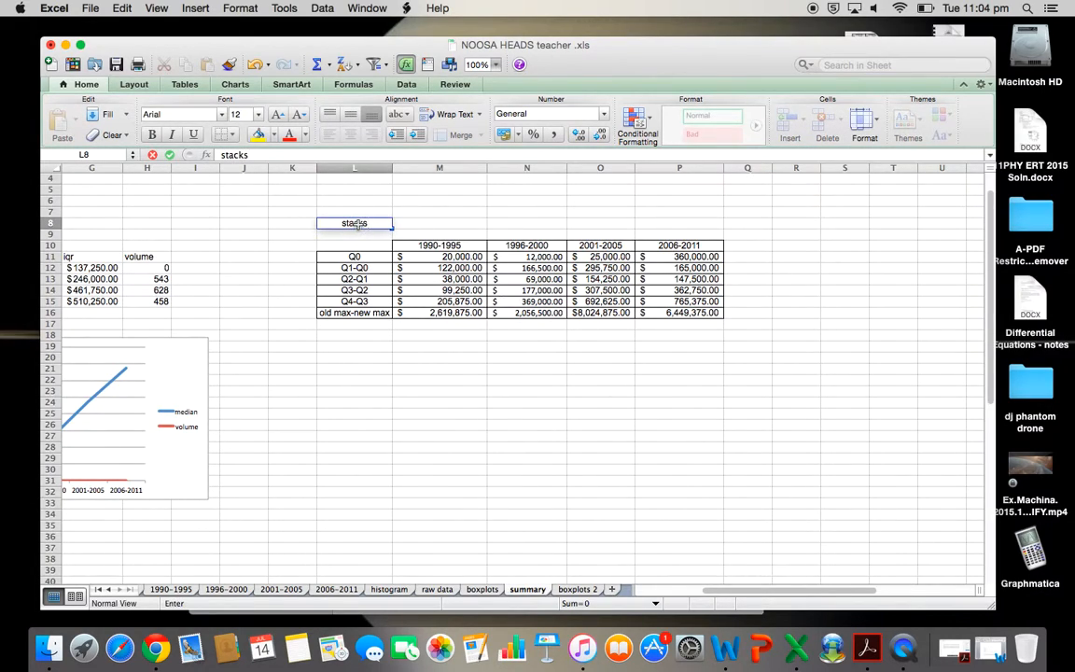
pyautogui.click(539, 405)
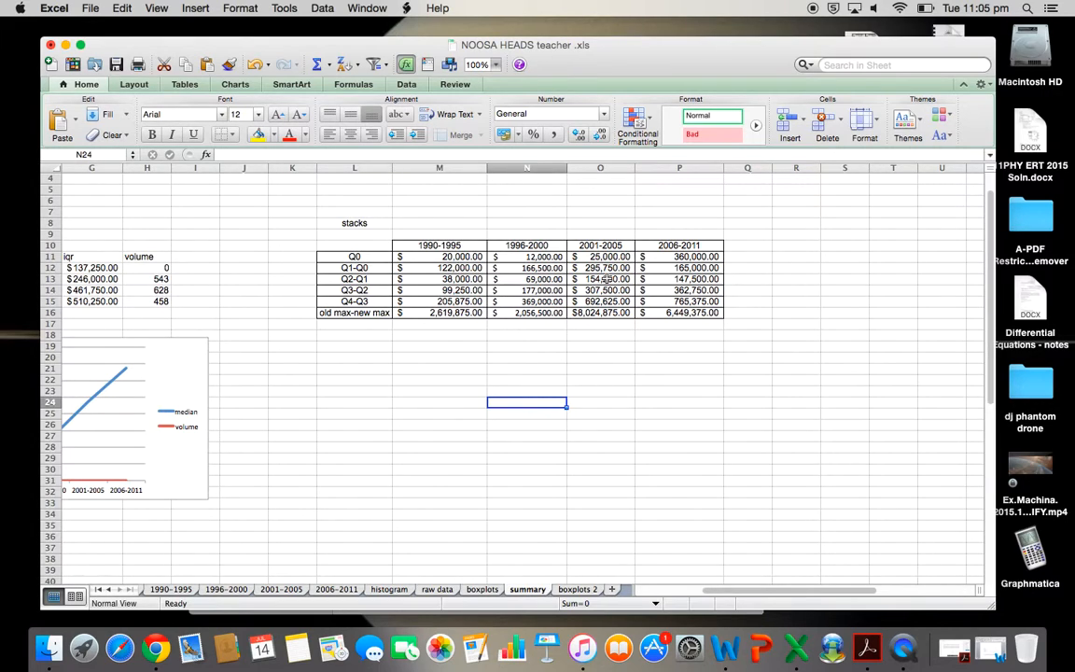
# Examine the four box plots on the boxplots 2 sheet
pyautogui.click(580, 591)
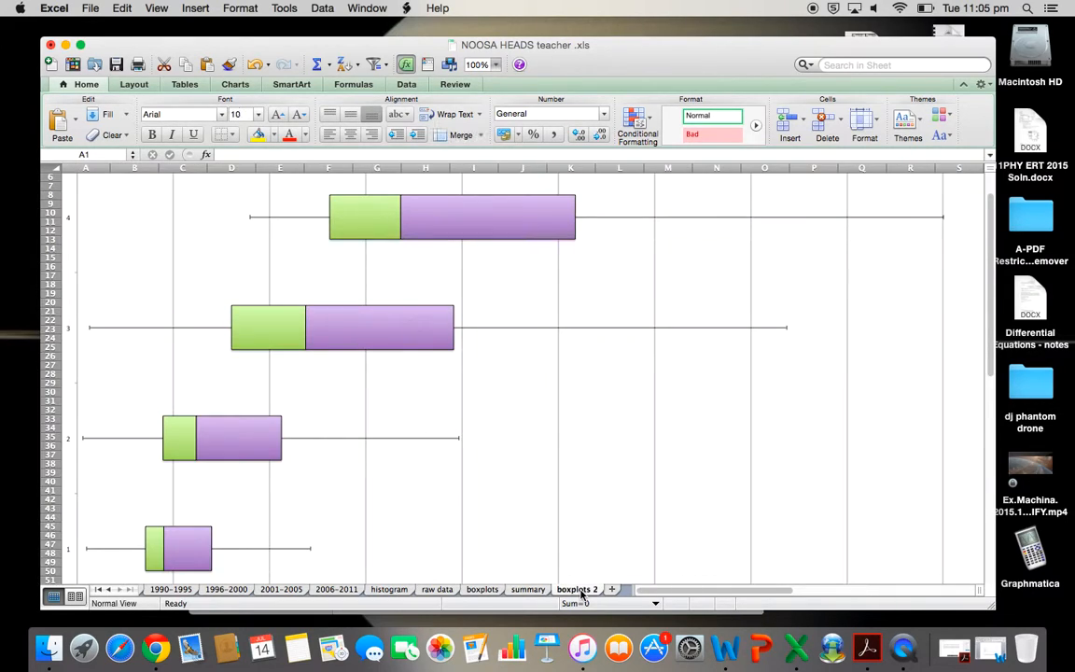
pyautogui.scroll(-2, 599, 467)
pyautogui.scroll(2, 599, 466)
pyautogui.scroll(-4, 599, 466)
pyautogui.scroll(4, 599, 467)
pyautogui.scroll(1, 599, 467)
pyautogui.scroll(-3, 599, 467)
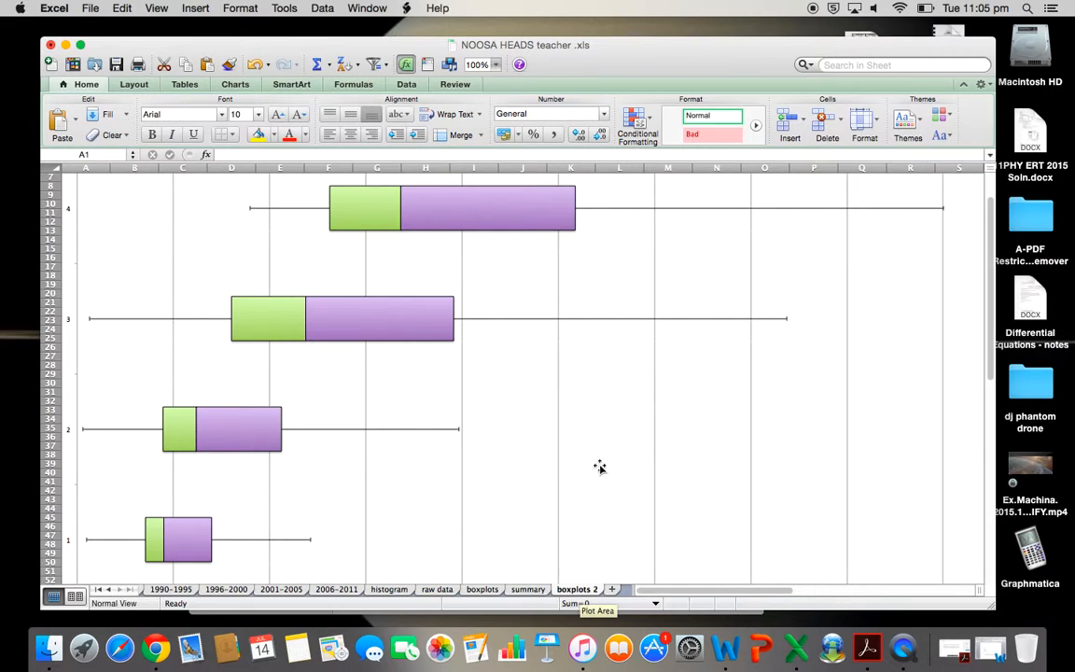
# Examine the "Boxplots showing outliers" chart on the boxplots sheet and select its unfilled outlier series to inspect its extent
pyautogui.click(487, 590)
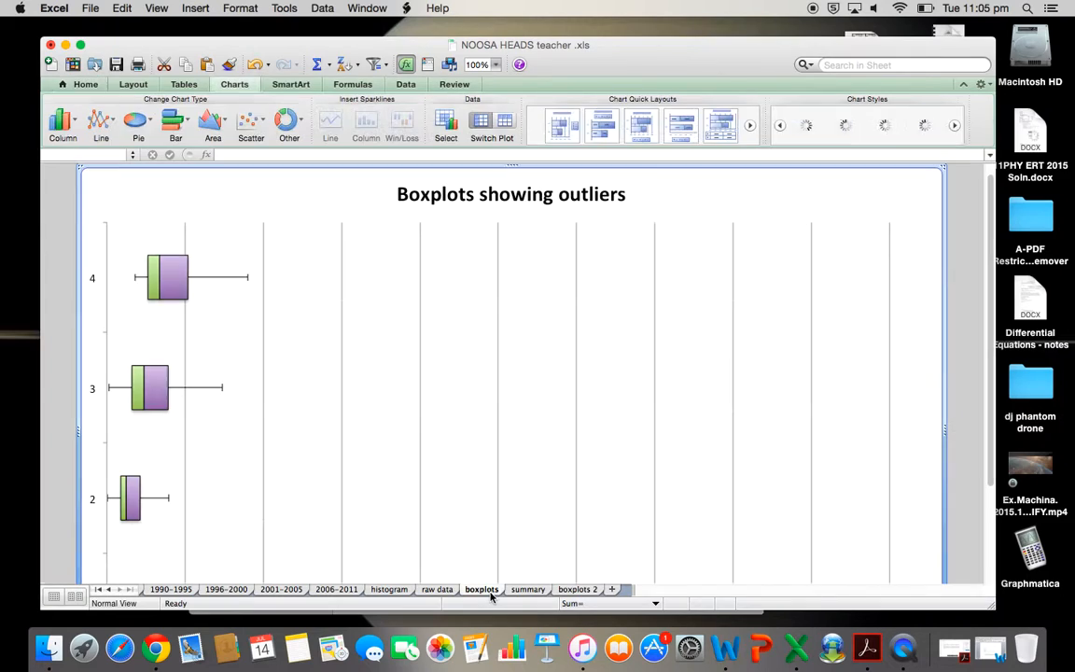
pyautogui.scroll(-2, 348, 487)
pyautogui.scroll(-1, 348, 491)
pyautogui.scroll(2, 348, 490)
pyautogui.scroll(-2, 348, 489)
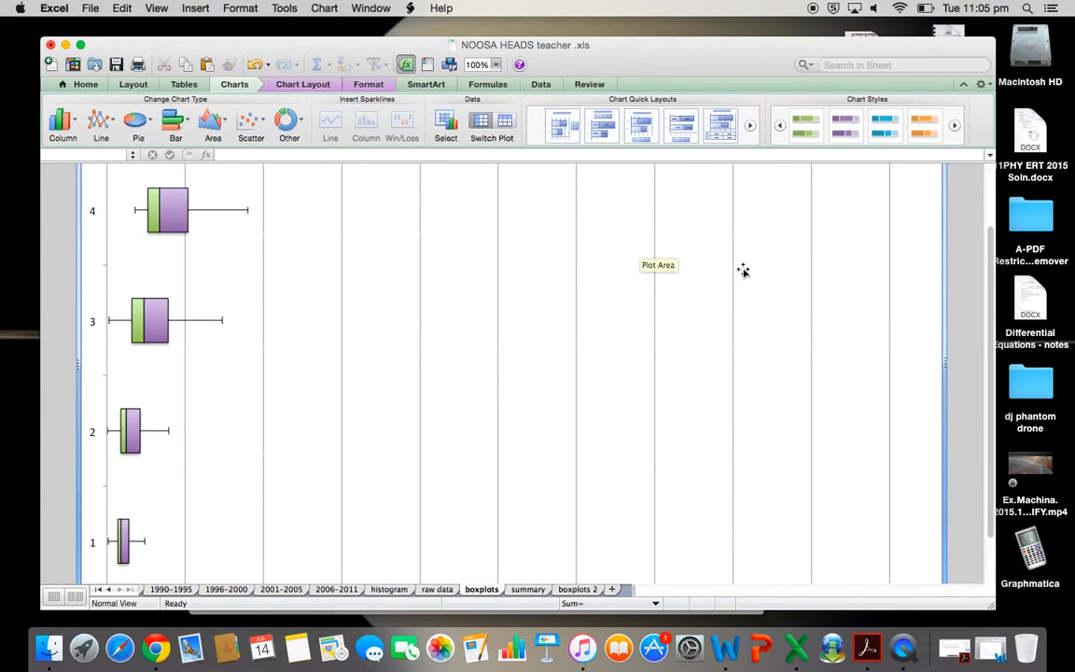
pyautogui.click(479, 226)
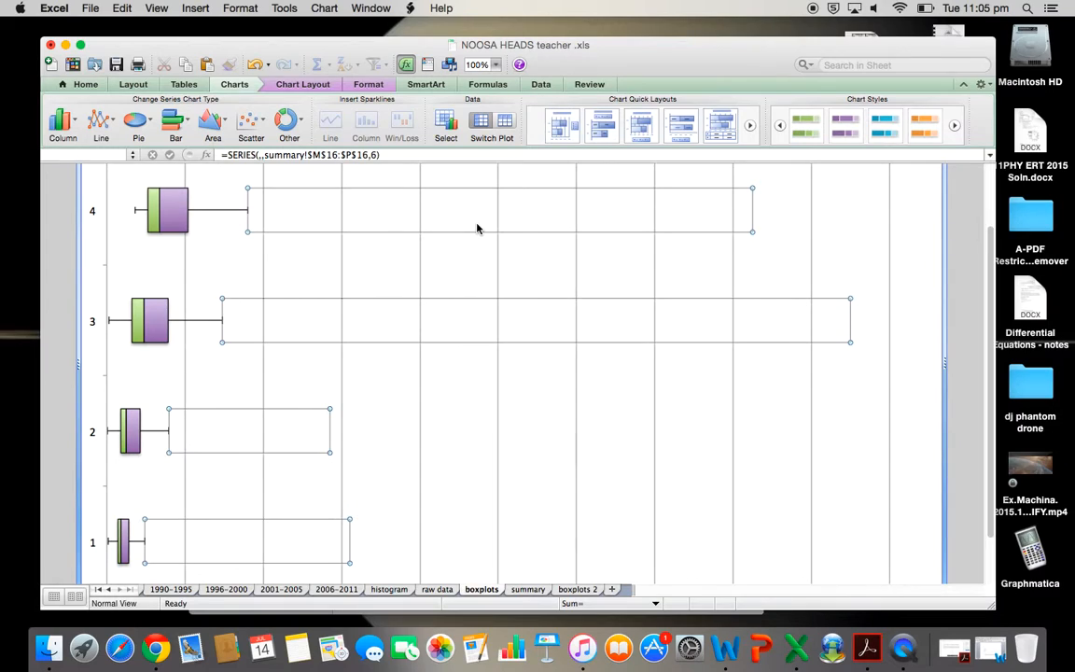
pyautogui.scroll(-1, 678, 488)
pyautogui.scroll(1, 678, 489)
pyautogui.moveTo(753, 213)
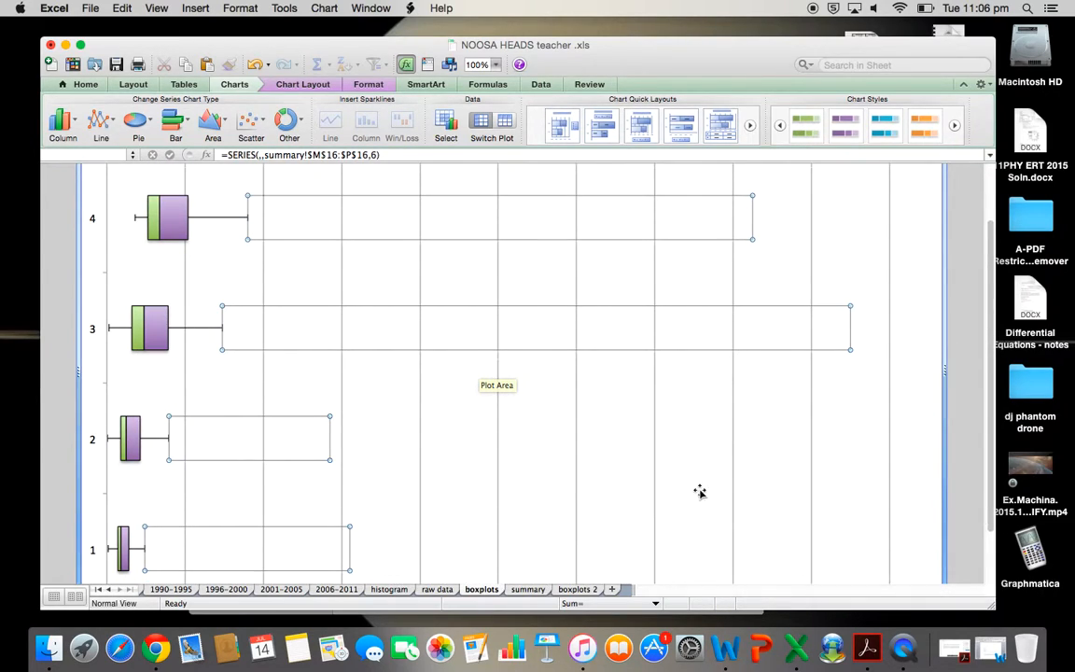
# Compare the stacks table on the summary sheet with the charts on the boxplots and boxplots 2 sheets
pyautogui.click(532, 592)
pyautogui.click(854, 390)
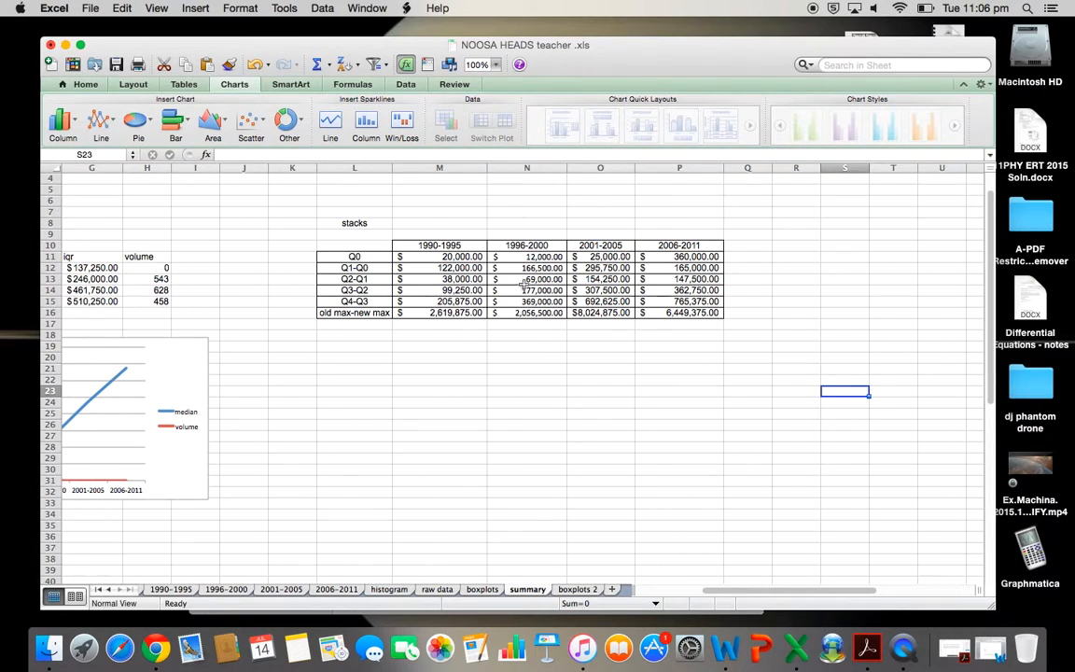
pyautogui.click(482, 589)
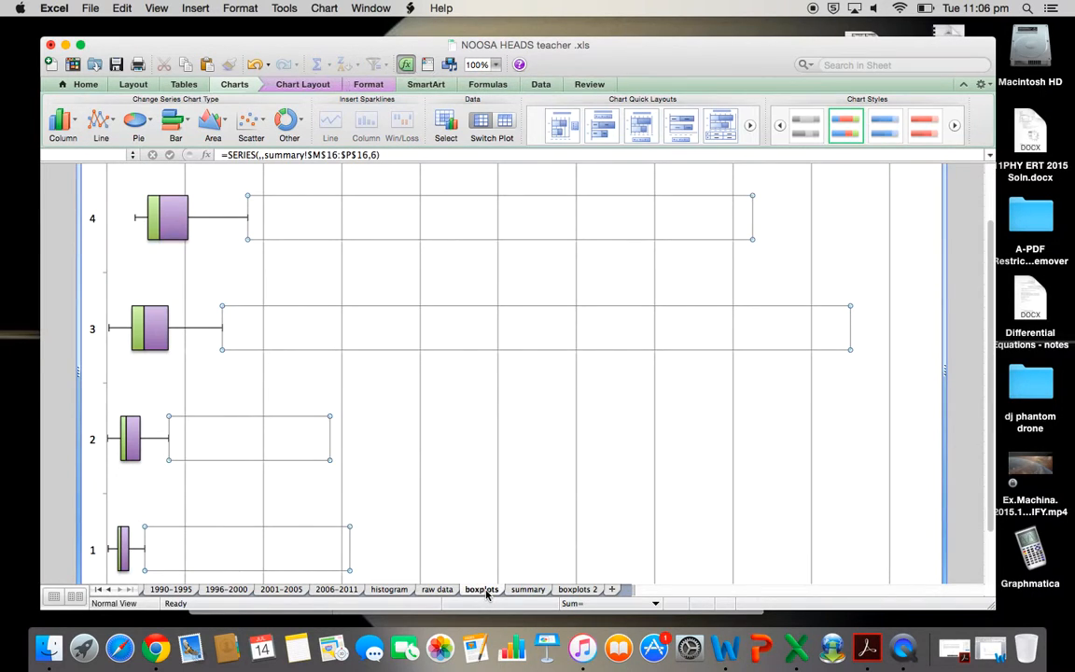
pyautogui.click(577, 589)
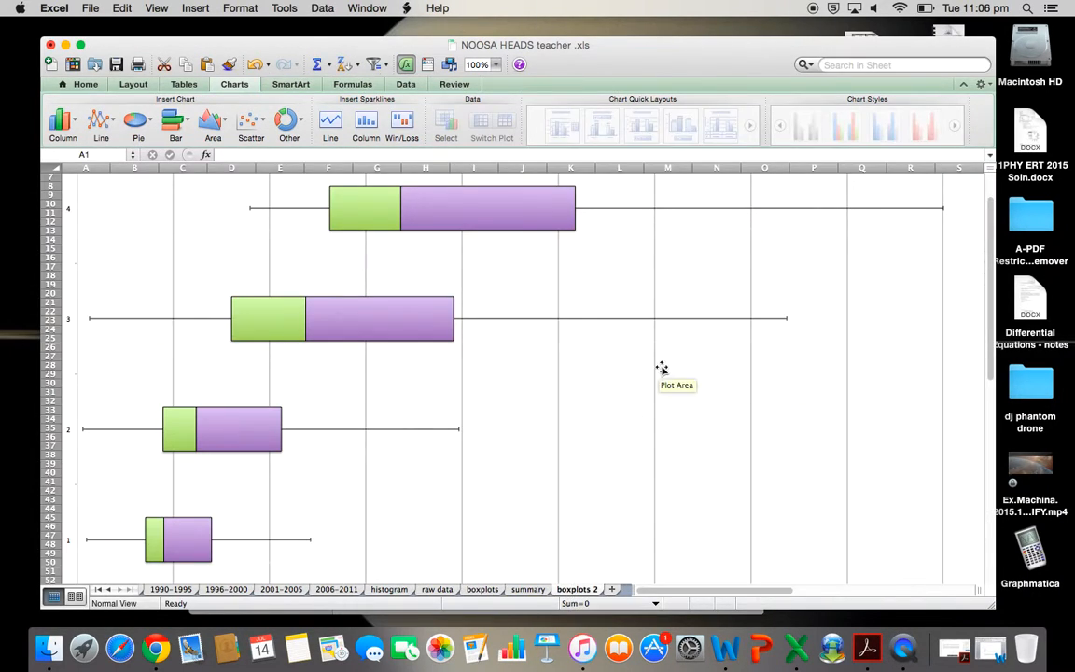
pyautogui.click(528, 590)
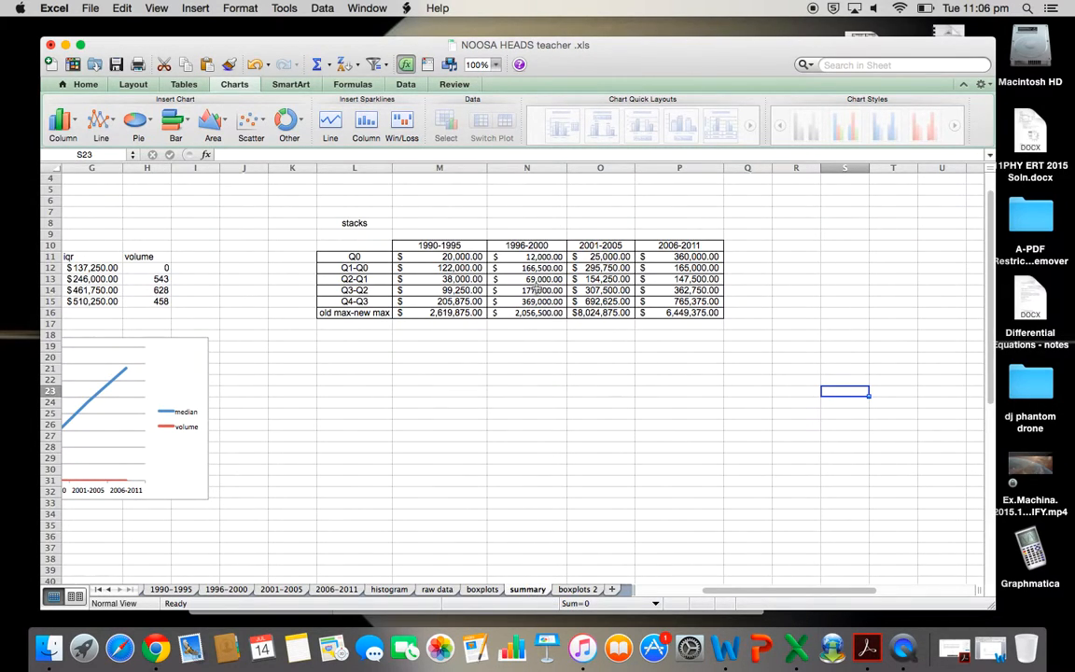
# Check the Stacked bars table on each of the four period sheets against the stacks table on the summary sheet
pyautogui.click(171, 589)
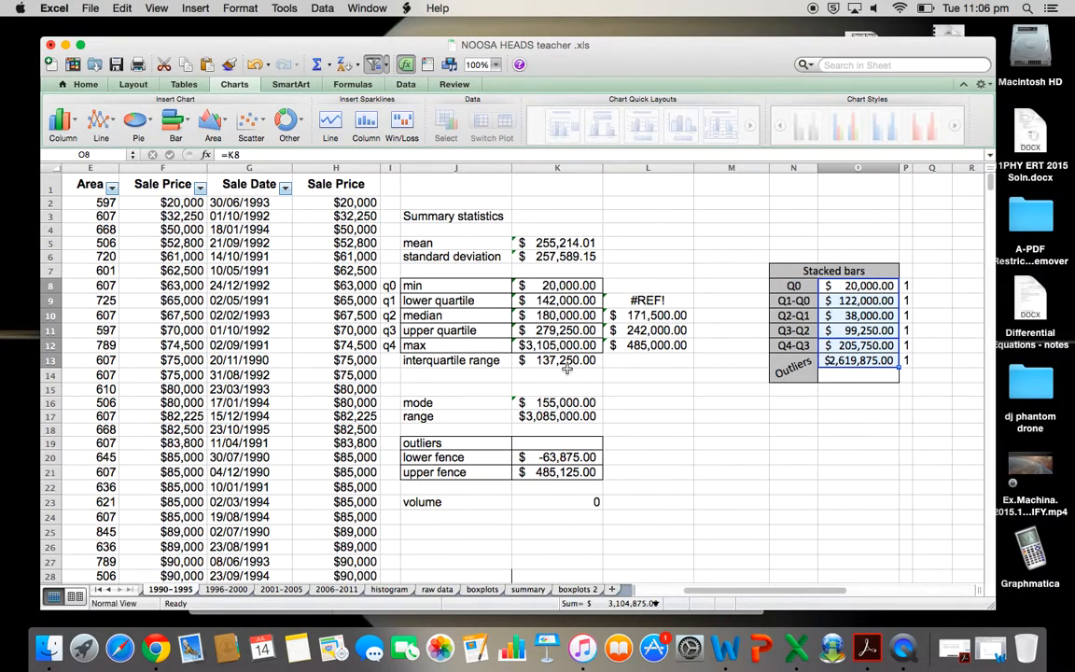
pyautogui.click(227, 589)
pyautogui.click(280, 589)
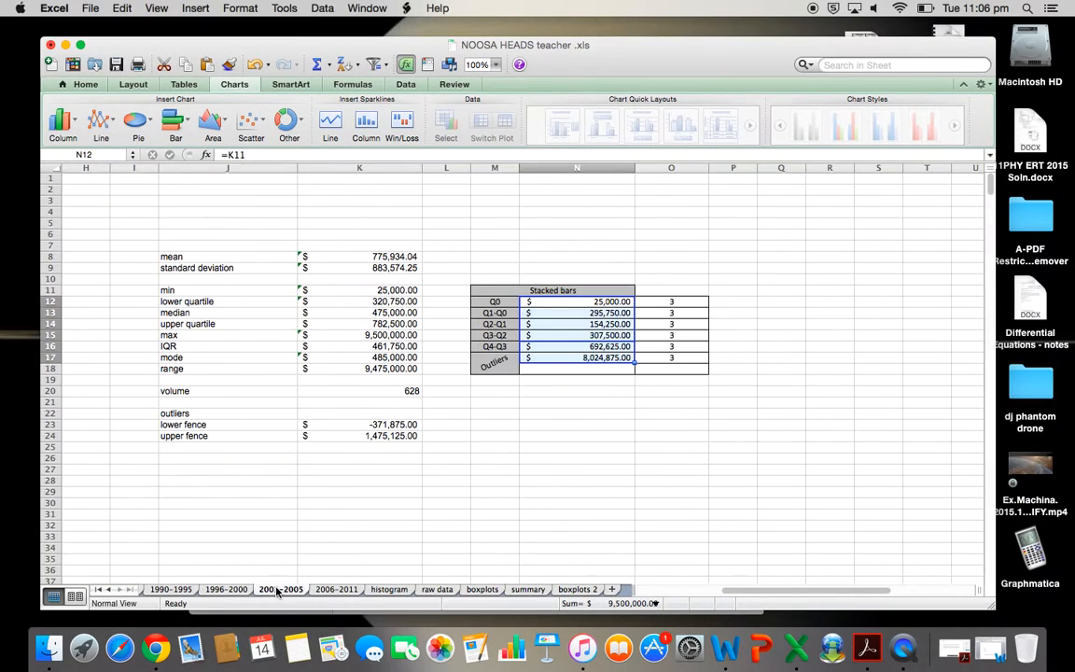
pyautogui.click(334, 589)
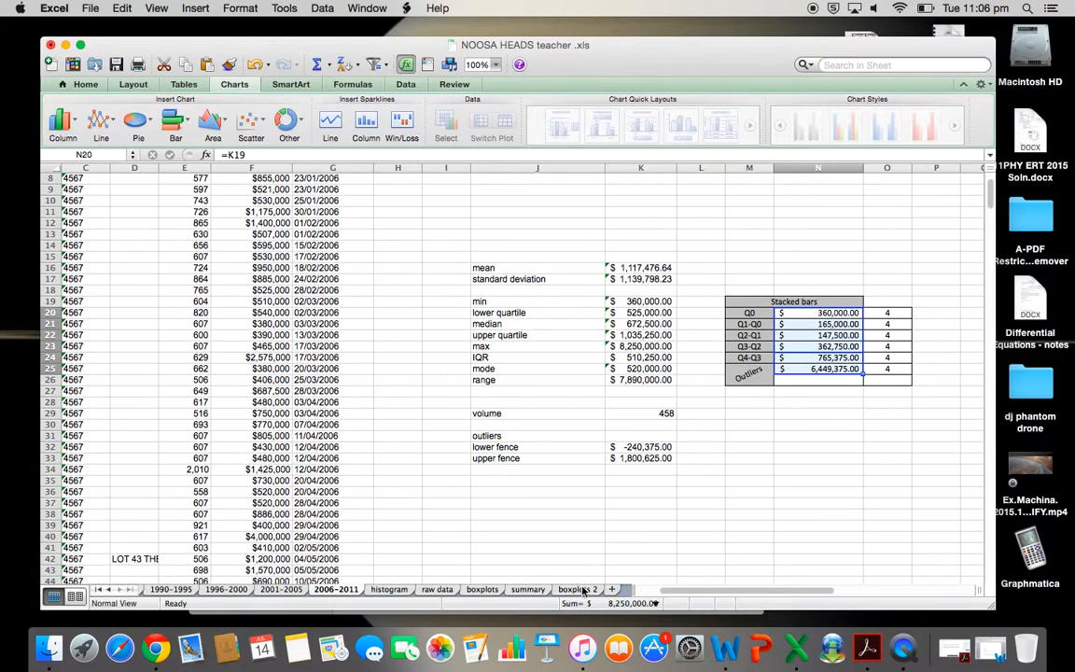
pyautogui.click(527, 589)
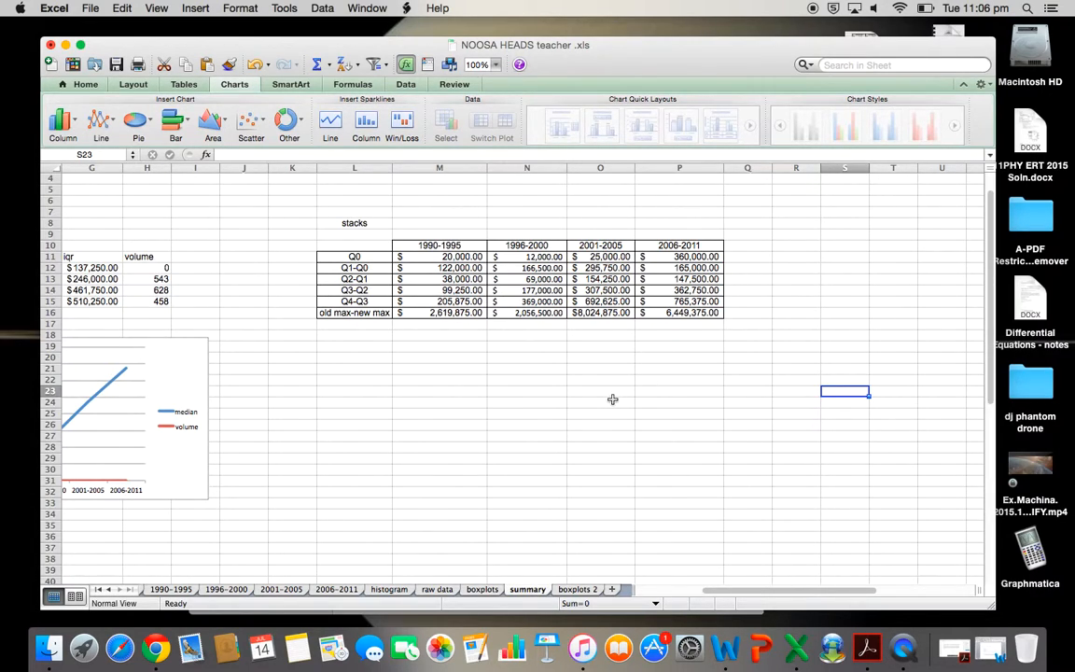
# Copy the Stacked bars values in N20:N25 on the 2006-2011 sheet
pyautogui.click(338, 590)
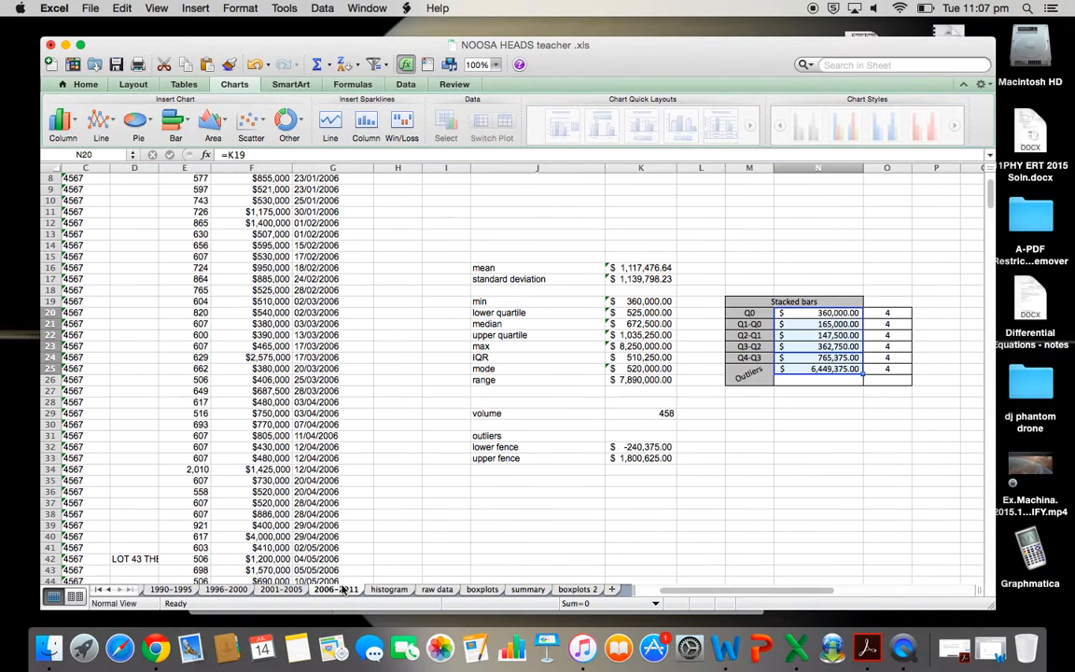
pyautogui.doubleClick(840, 447)
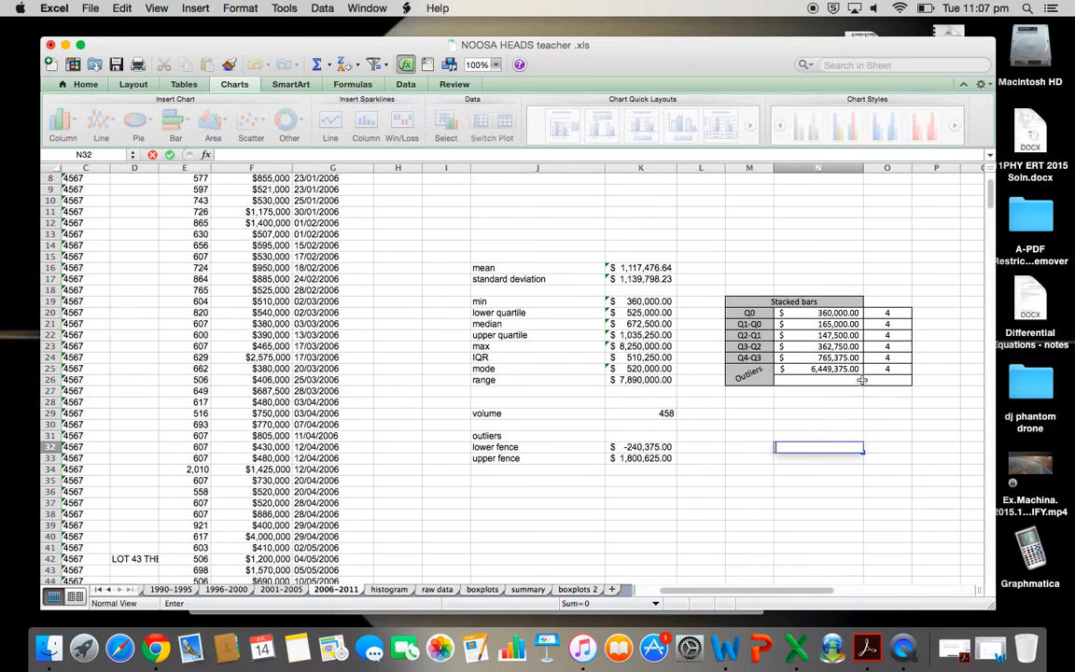
pyautogui.moveTo(826, 316); pyautogui.dragTo(826, 376)
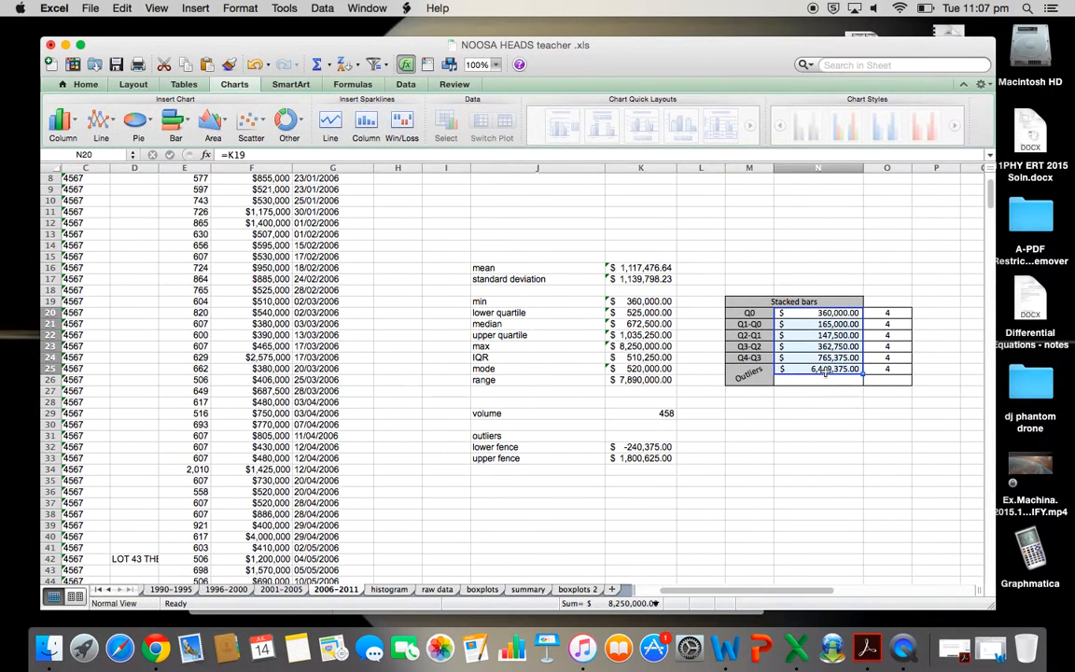
pyautogui.press('super+c')
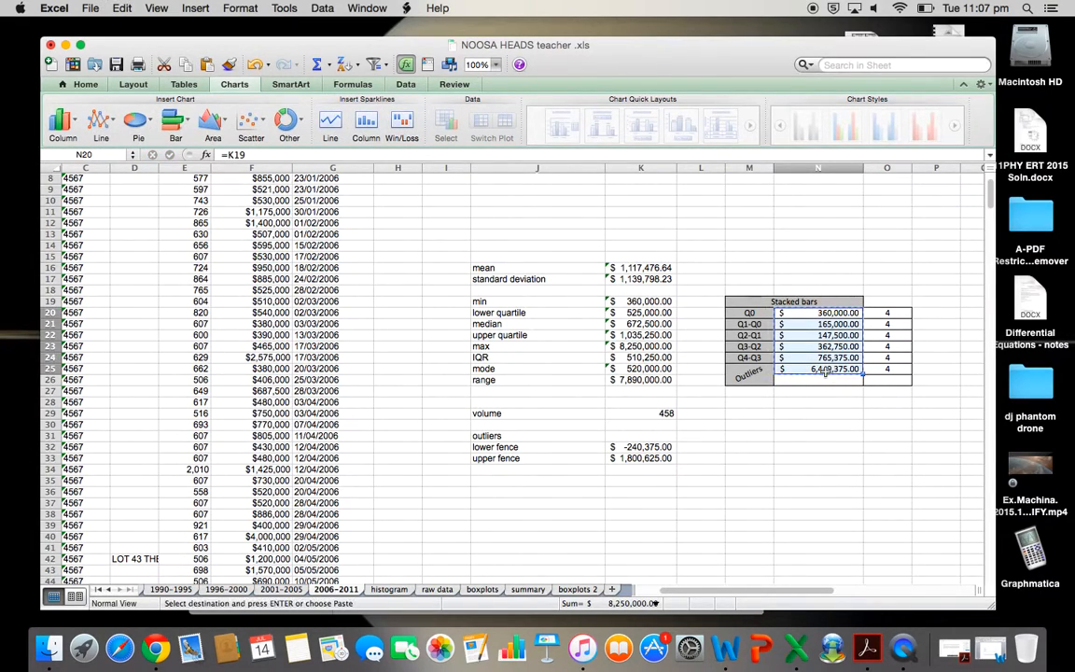
# Paste the copied Stacked bars cells with an ordinary paste into the summary sheet starting at cell N23
pyautogui.rightClick(532, 590)
pyautogui.click(535, 398)
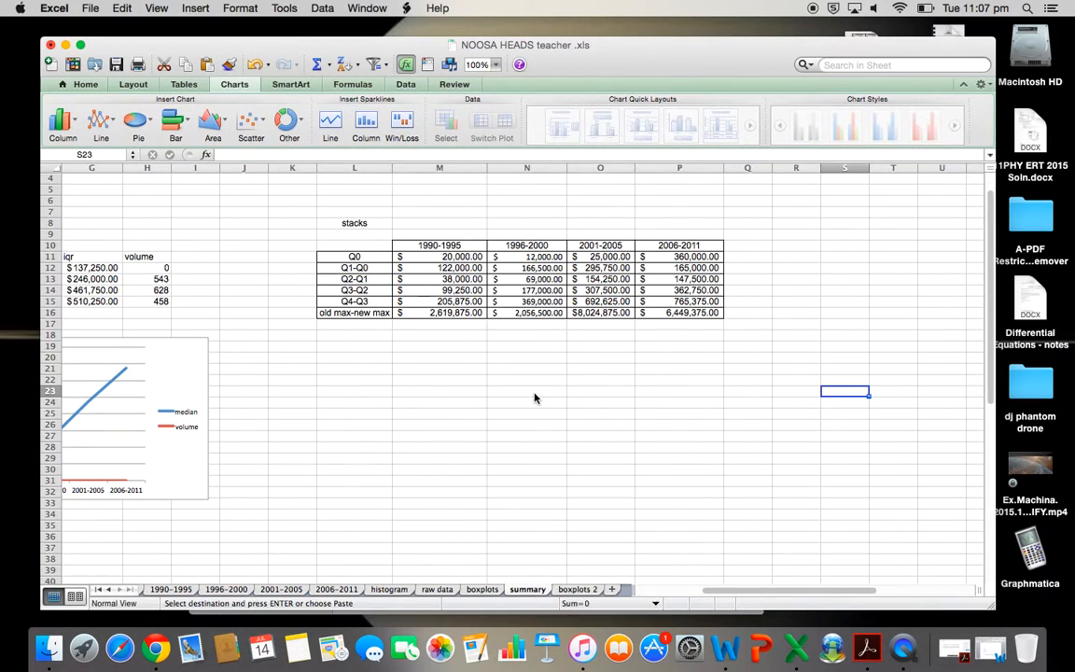
pyautogui.click(532, 389)
pyautogui.rightClick(533, 389)
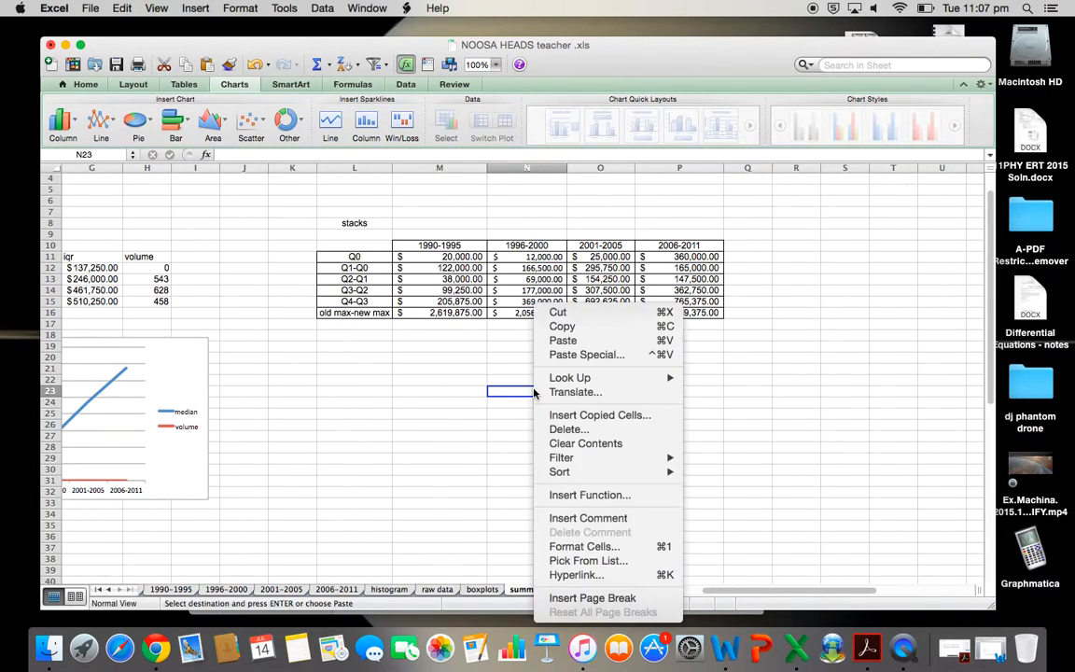
pyautogui.click(582, 343)
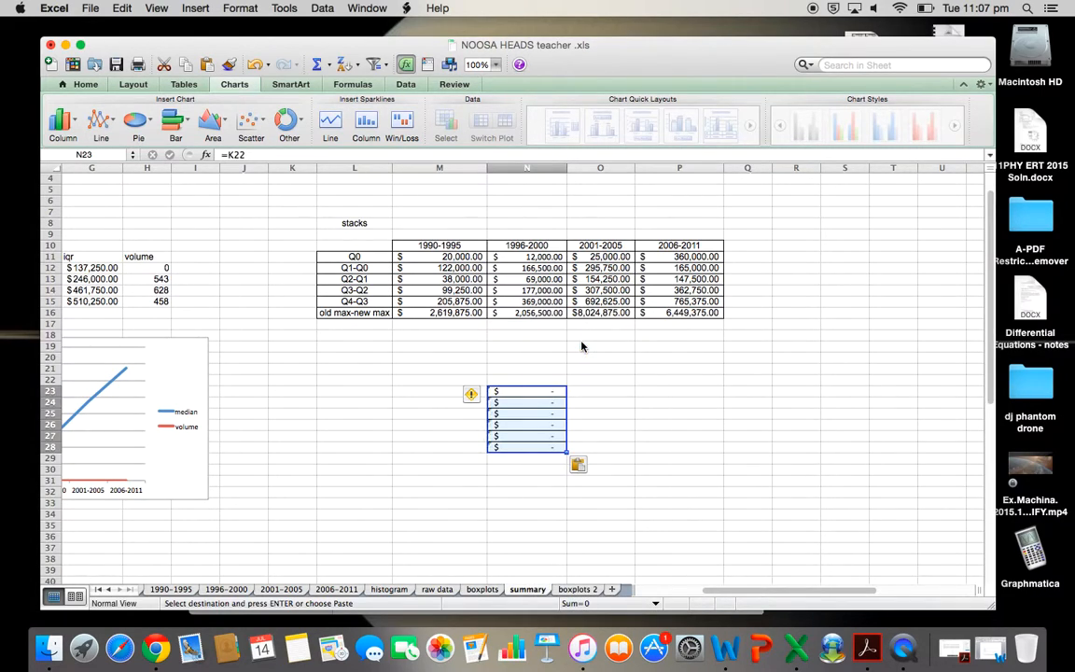
pyautogui.click(663, 438)
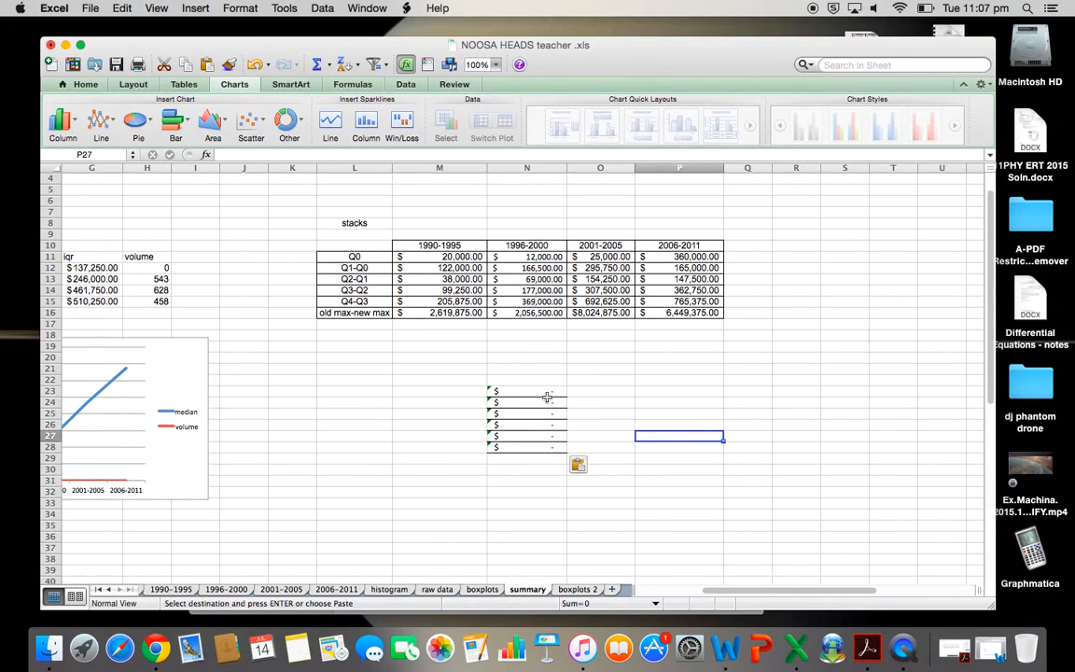
# Inspect the formula in the Q0 cell of the Stacked bars table on the 2006-2011 sheet
pyautogui.click(334, 589)
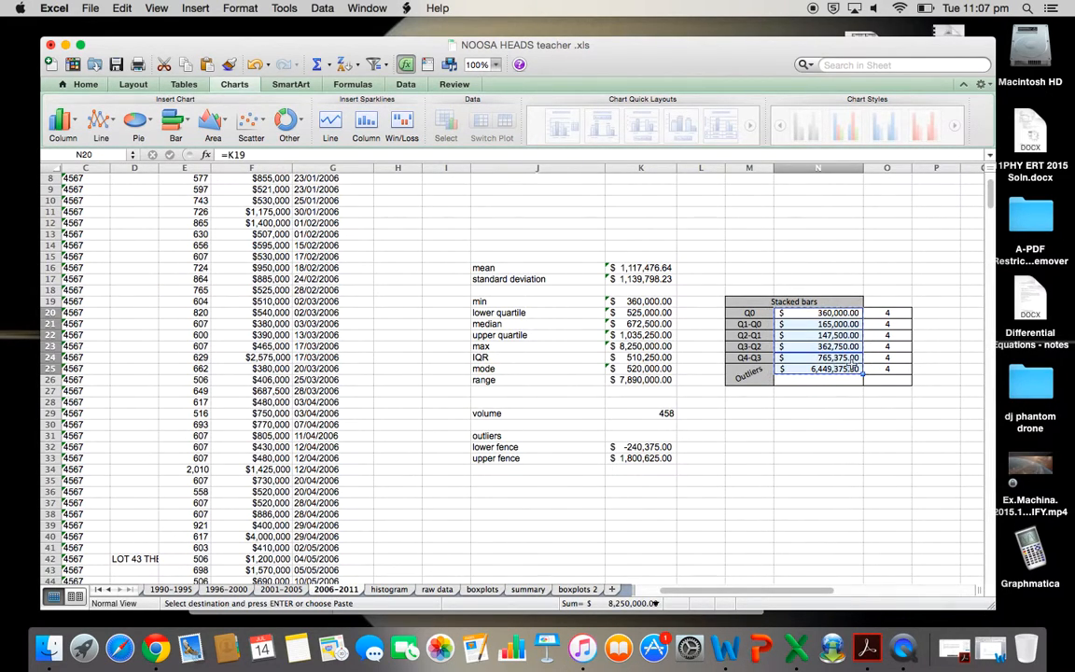
pyautogui.doubleClick(811, 448)
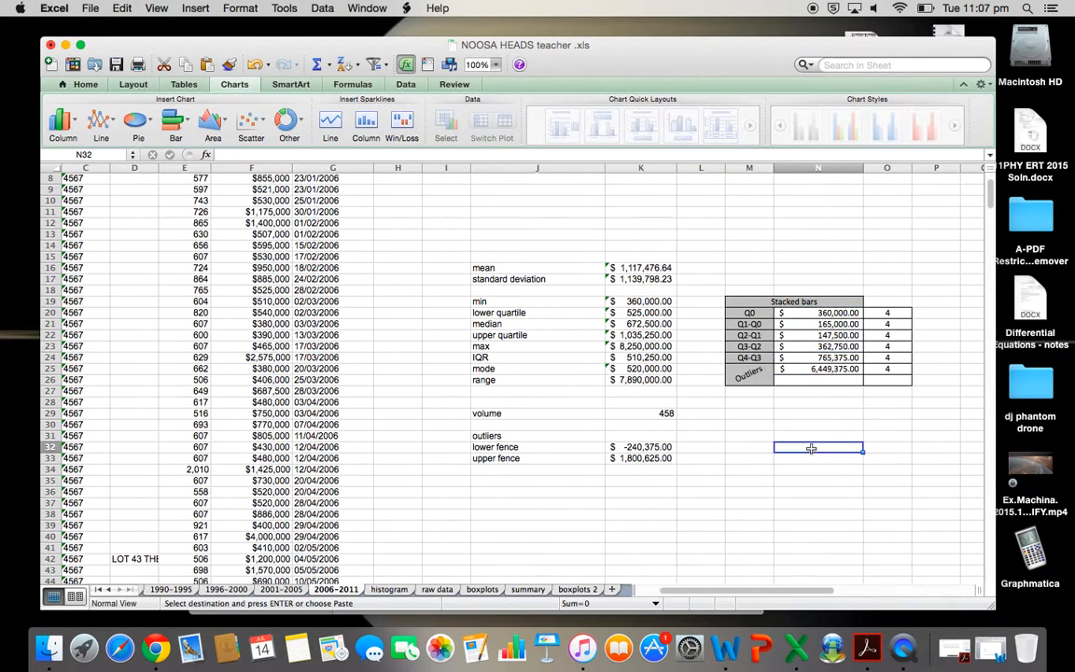
pyautogui.doubleClick(821, 313)
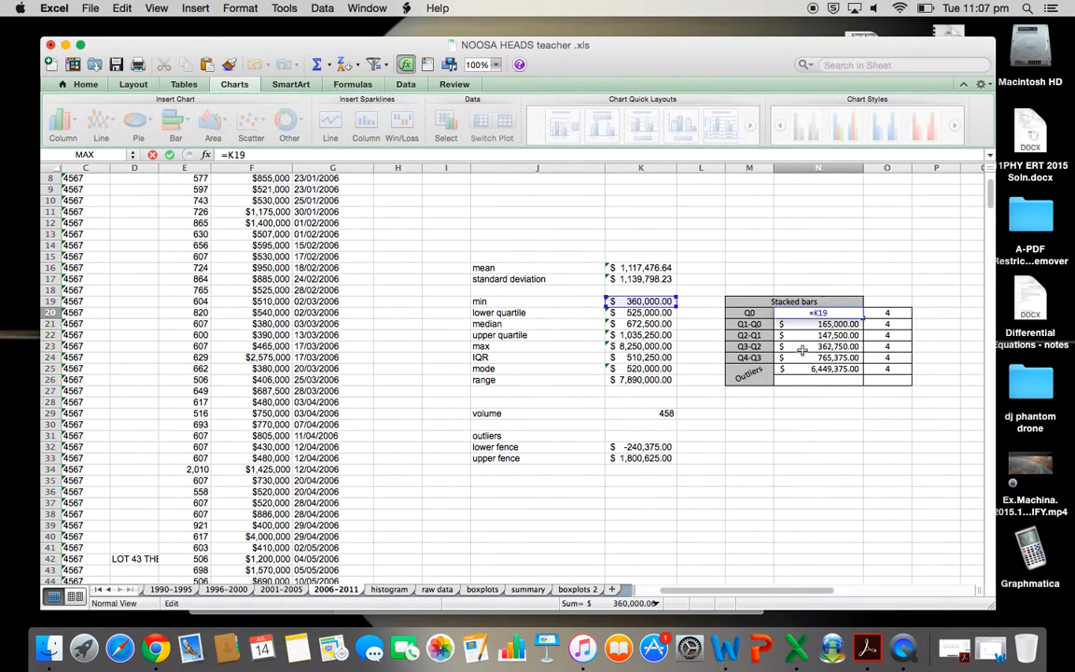
pyautogui.press('Return')
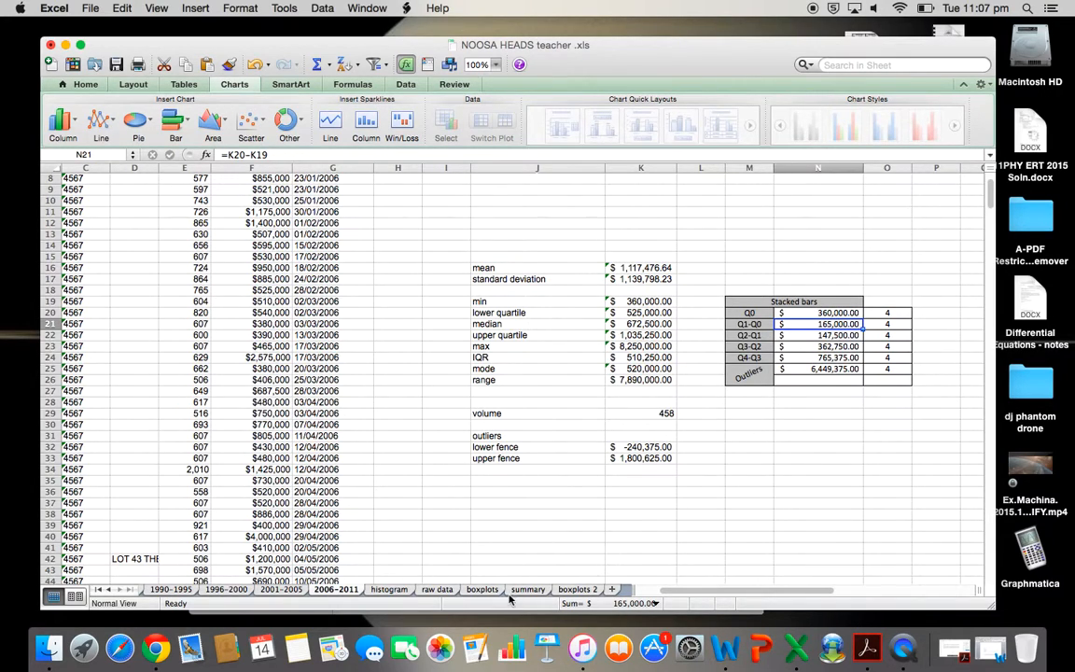
# Check the error options for the pasted formula in cell N24 on the summary sheet
pyautogui.click(537, 591)
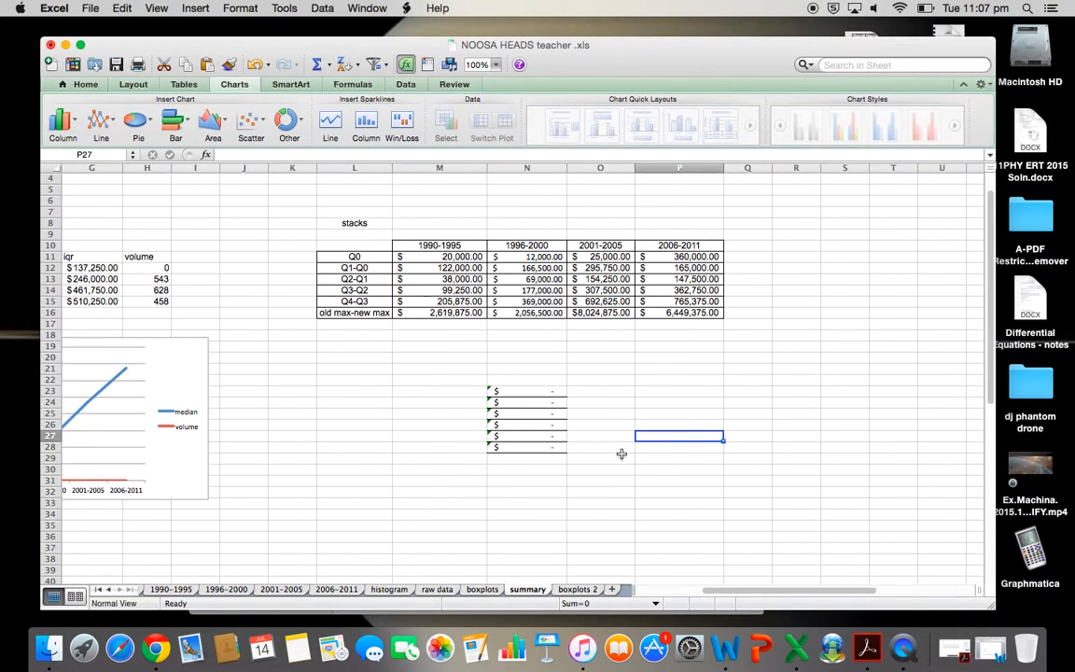
pyautogui.click(546, 399)
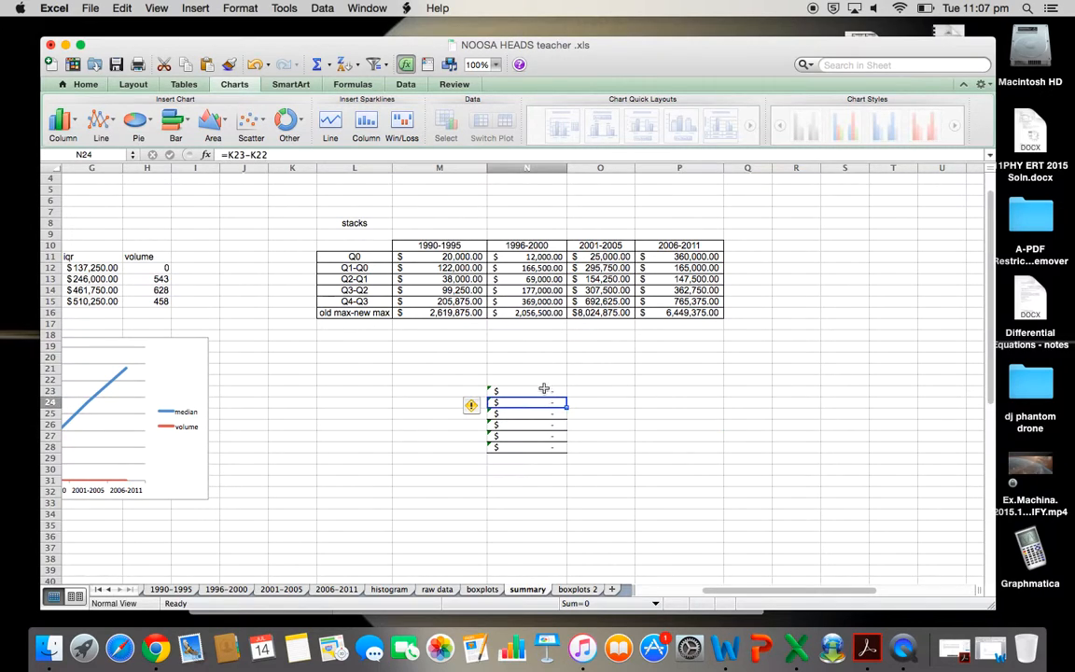
pyautogui.click(482, 407)
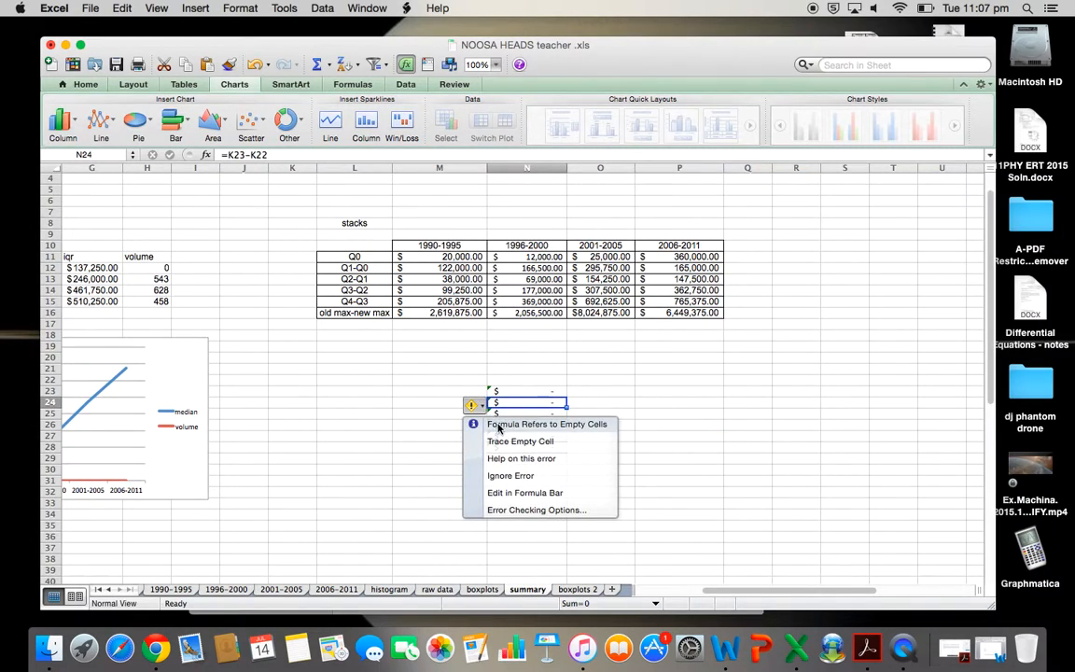
# Try to clear the pasted formula cells in N23:N29 on the summary sheet
pyautogui.click(526, 387)
pyautogui.moveTo(525, 390); pyautogui.dragTo(525, 456)
pyautogui.press('BackSpace')
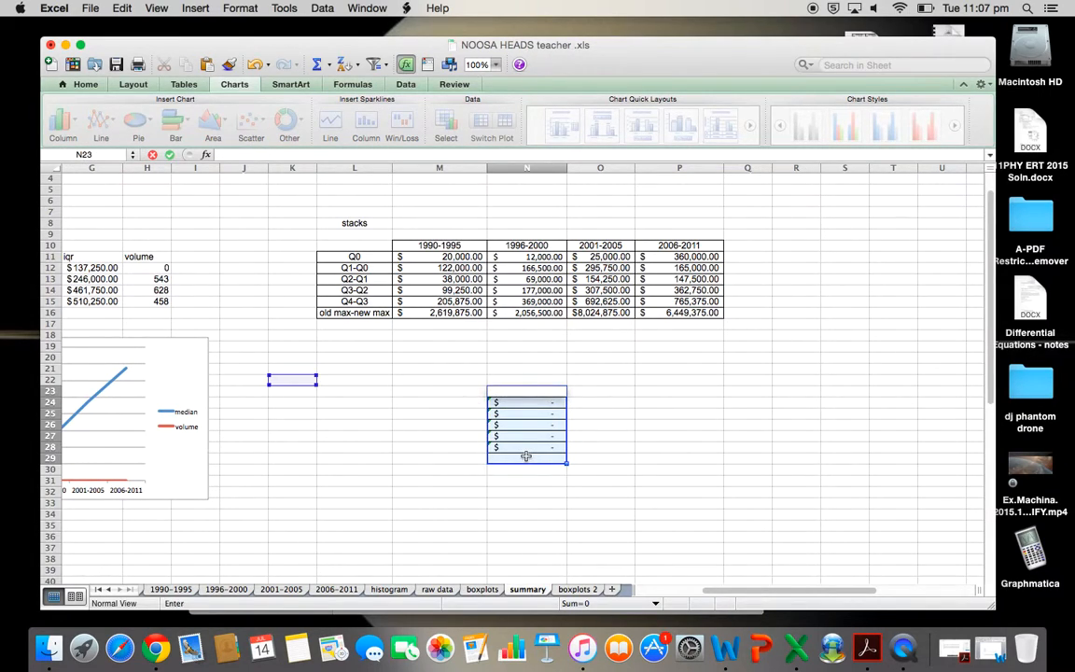
pyautogui.click(655, 457)
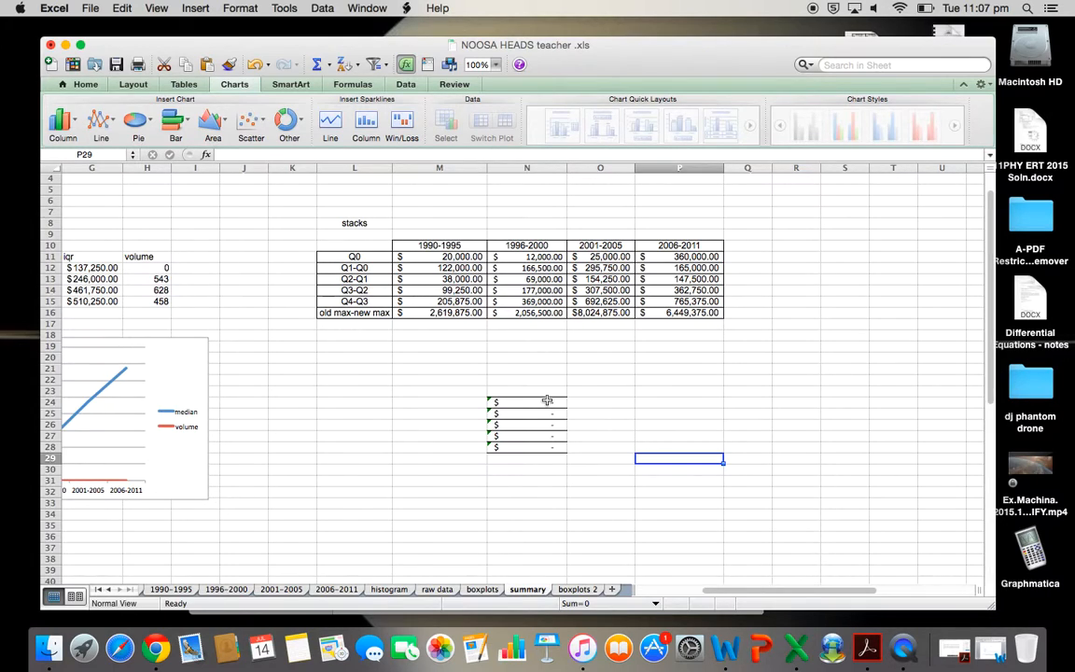
pyautogui.moveTo(542, 389); pyautogui.dragTo(541, 458)
pyautogui.press('BackSpace')
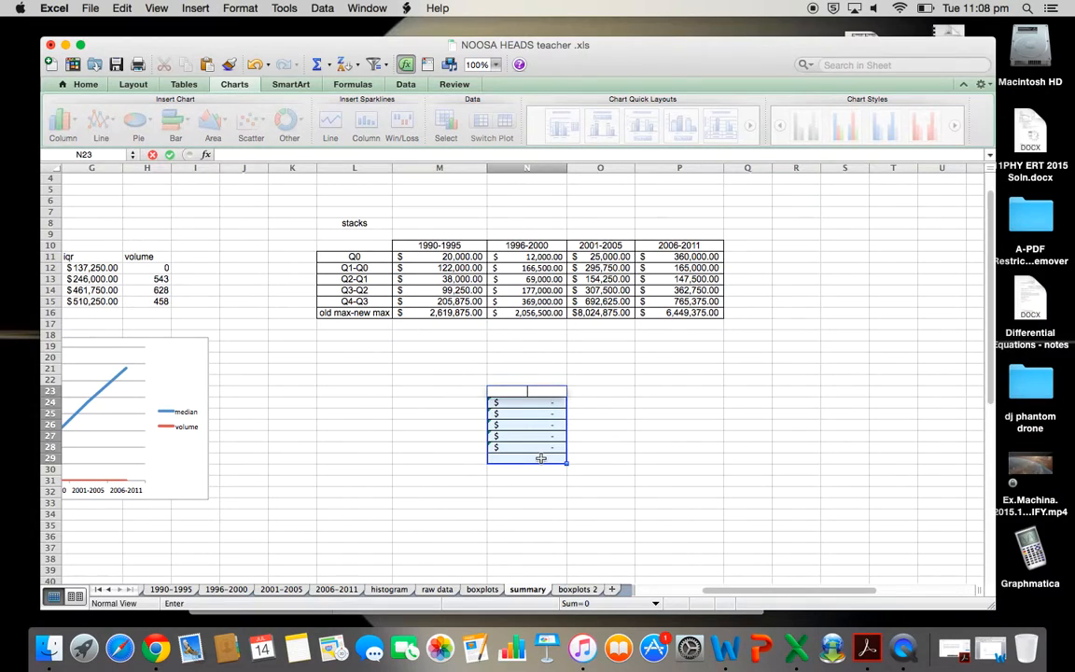
pyautogui.click(661, 444)
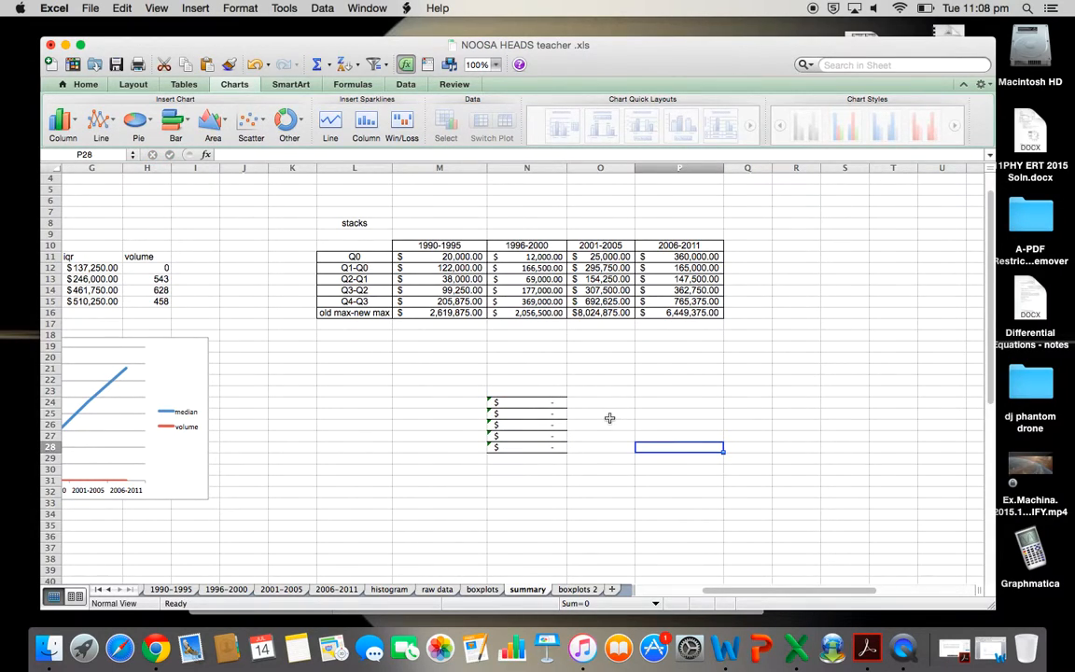
pyautogui.click(674, 388)
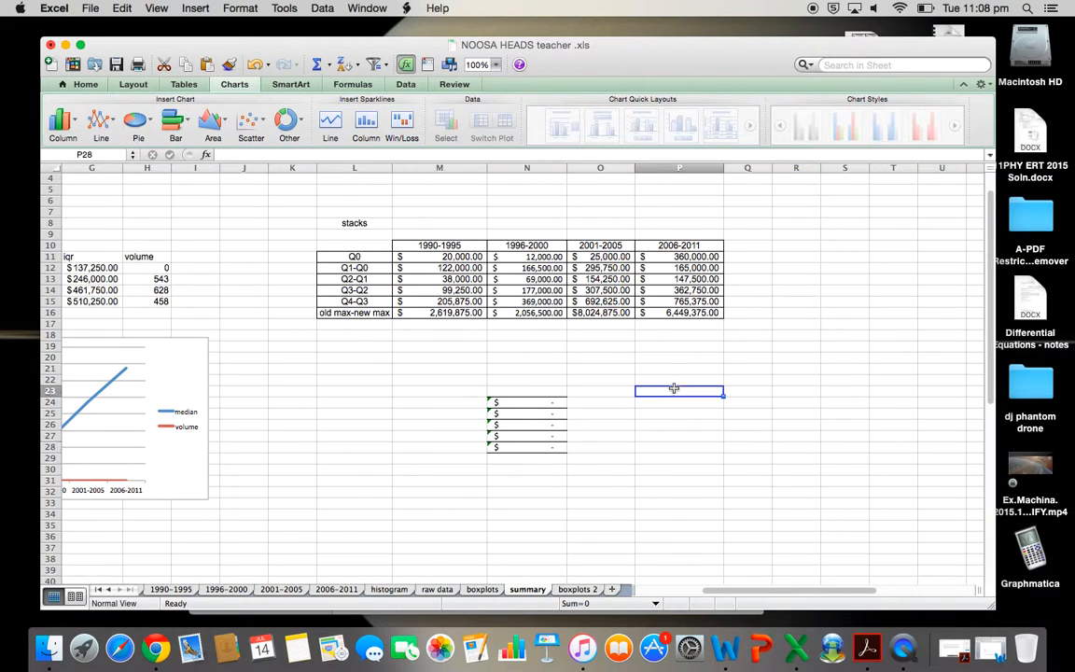
pyautogui.rightClick(674, 389)
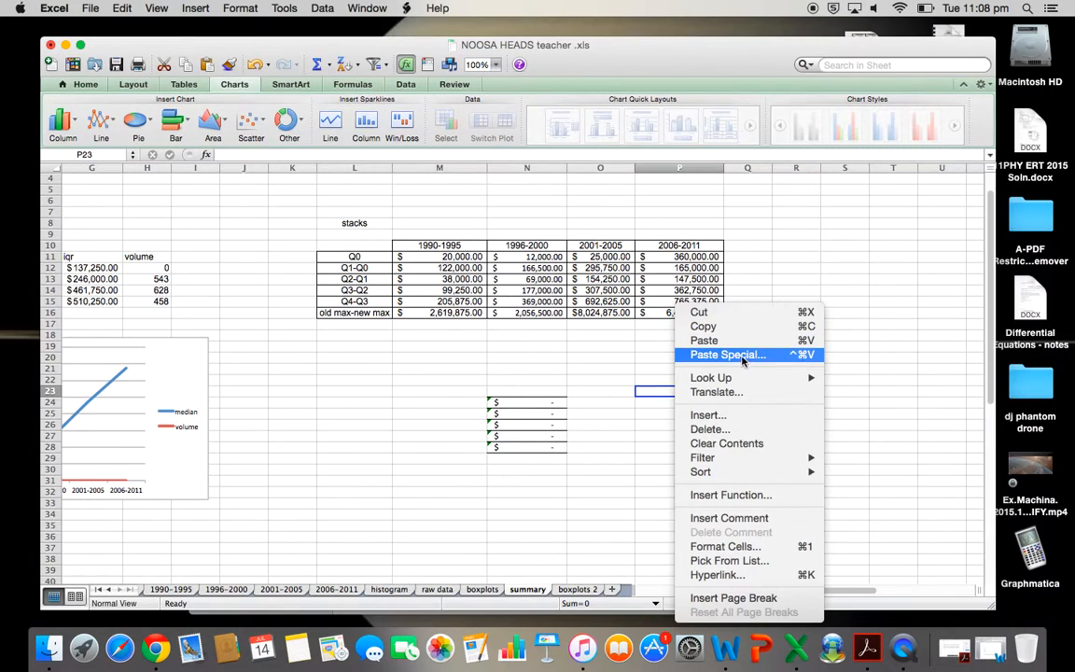
pyautogui.click(728, 355)
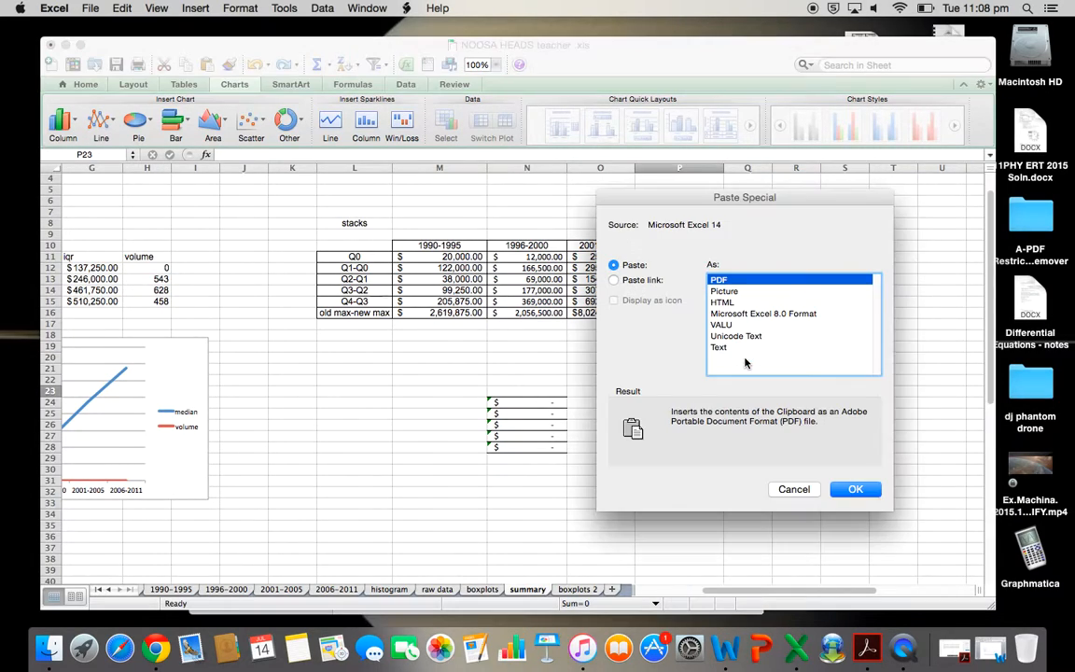
pyautogui.click(626, 282)
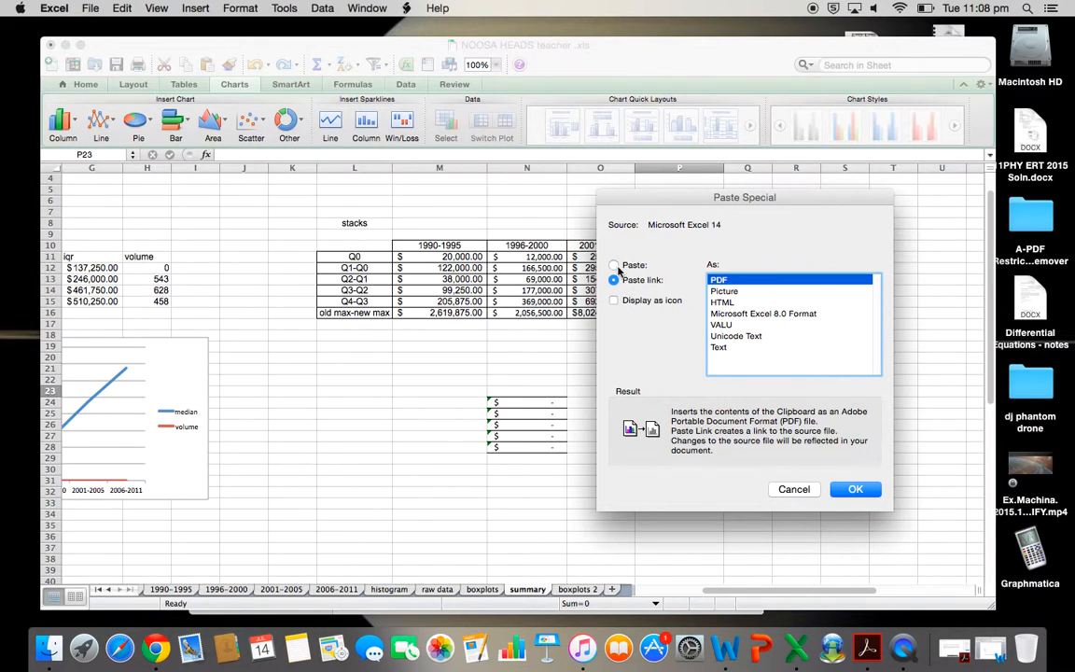
pyautogui.click(615, 265)
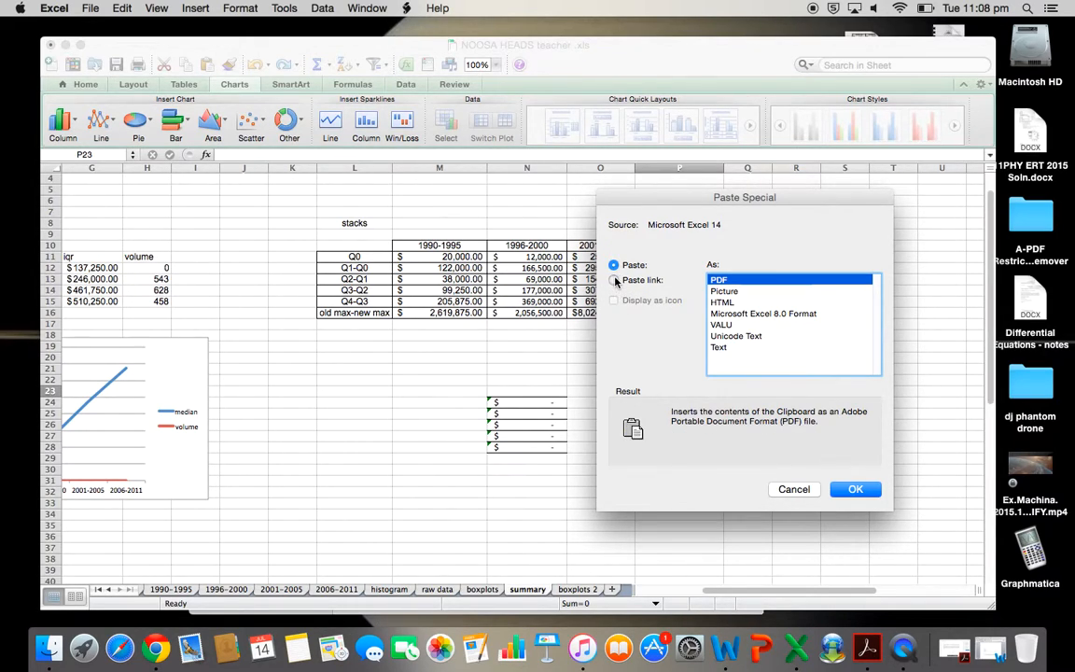
pyautogui.click(615, 281)
pyautogui.click(615, 300)
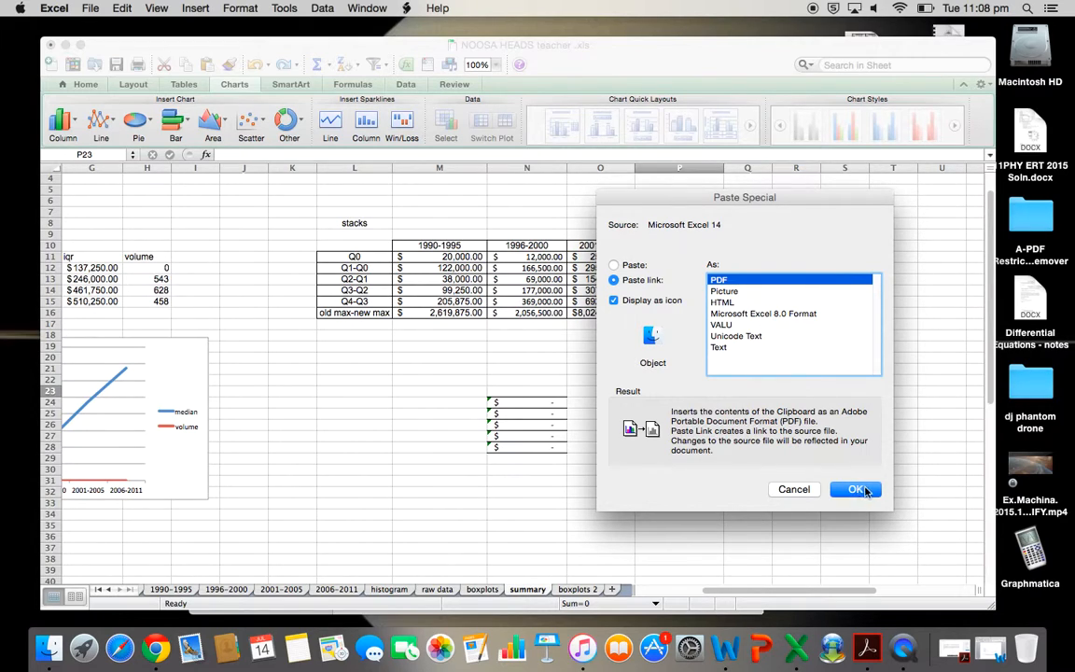
pyautogui.click(796, 490)
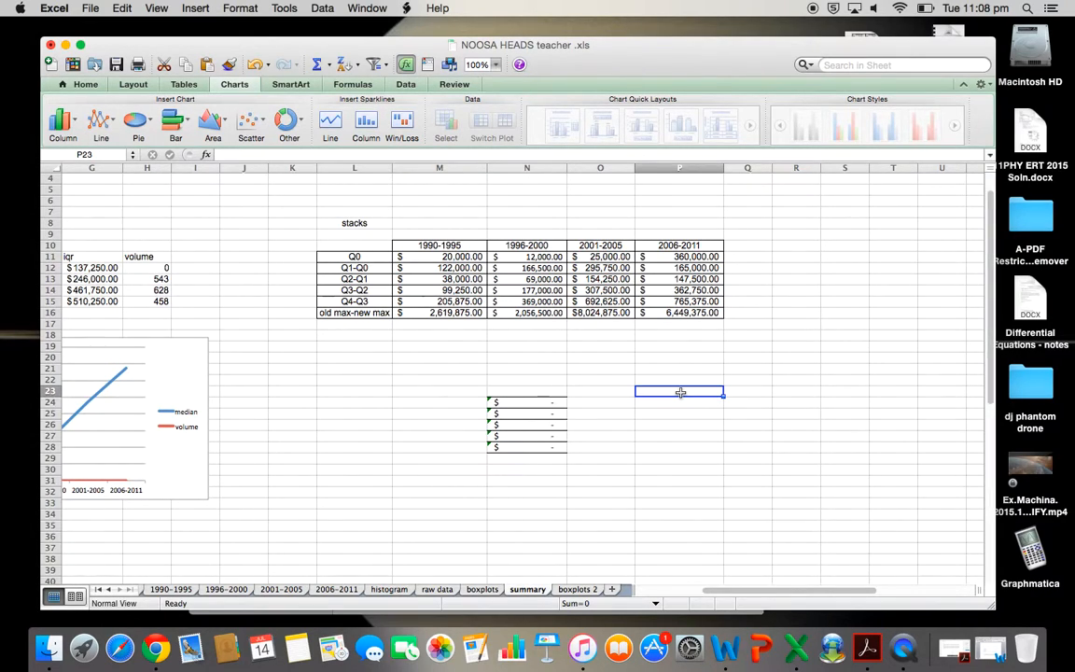
pyautogui.rightClick(680, 393)
pyautogui.click(764, 333)
pyautogui.rightClick(703, 390)
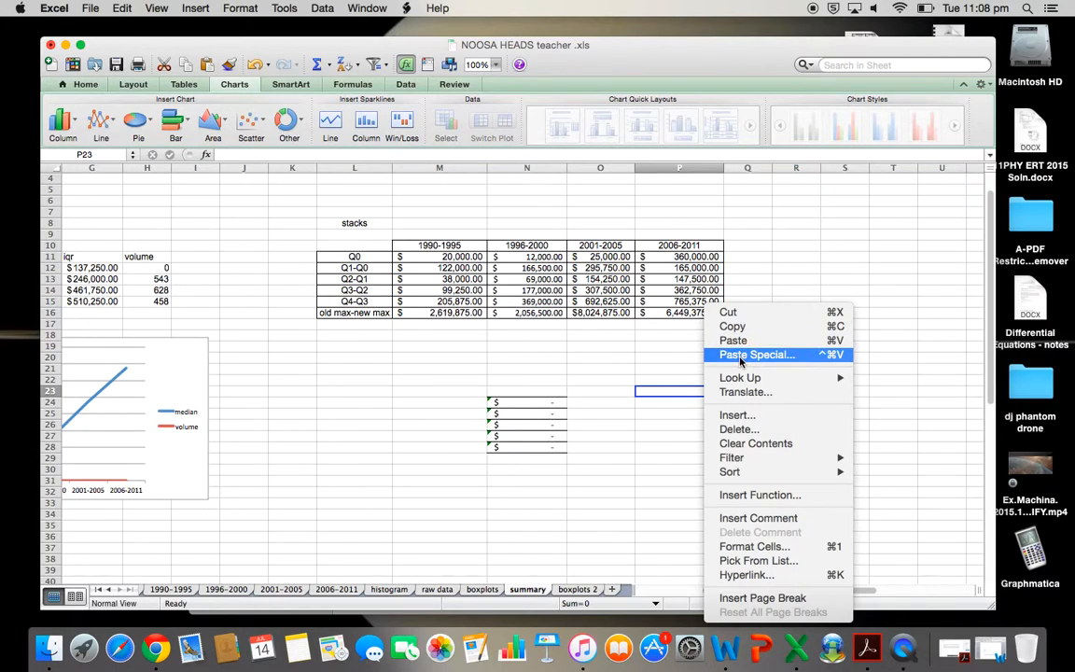
pyautogui.click(739, 355)
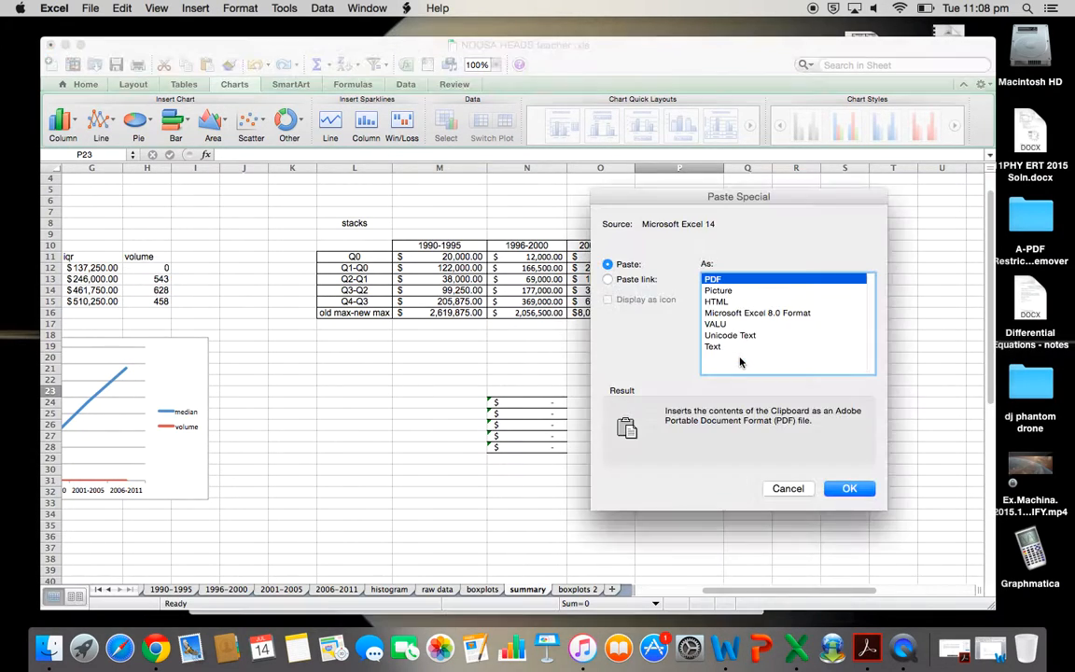
pyautogui.click(790, 490)
# Paste the copied stacked-bar values starting at cell P23 and match the destination formatting
pyautogui.rightClick(688, 390)
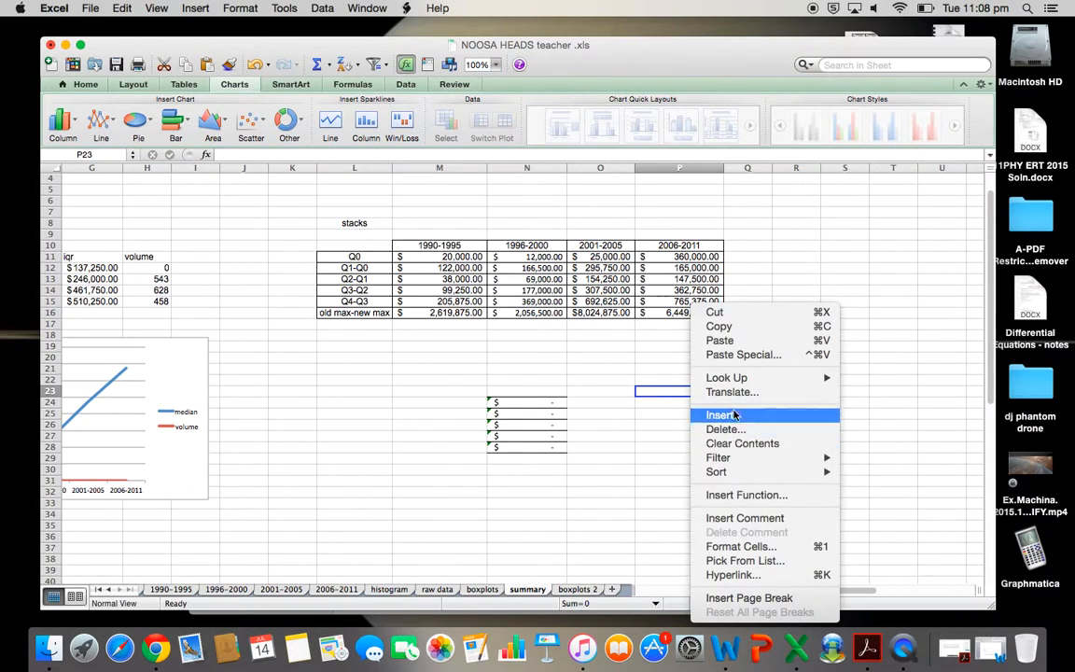
pyautogui.click(726, 341)
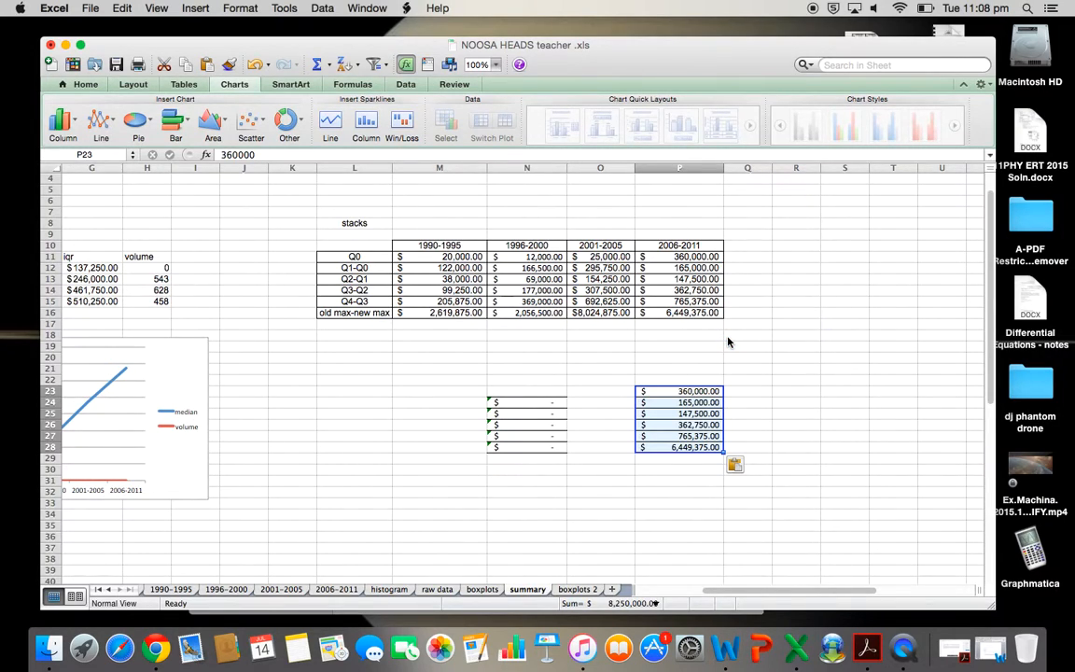
pyautogui.click(746, 467)
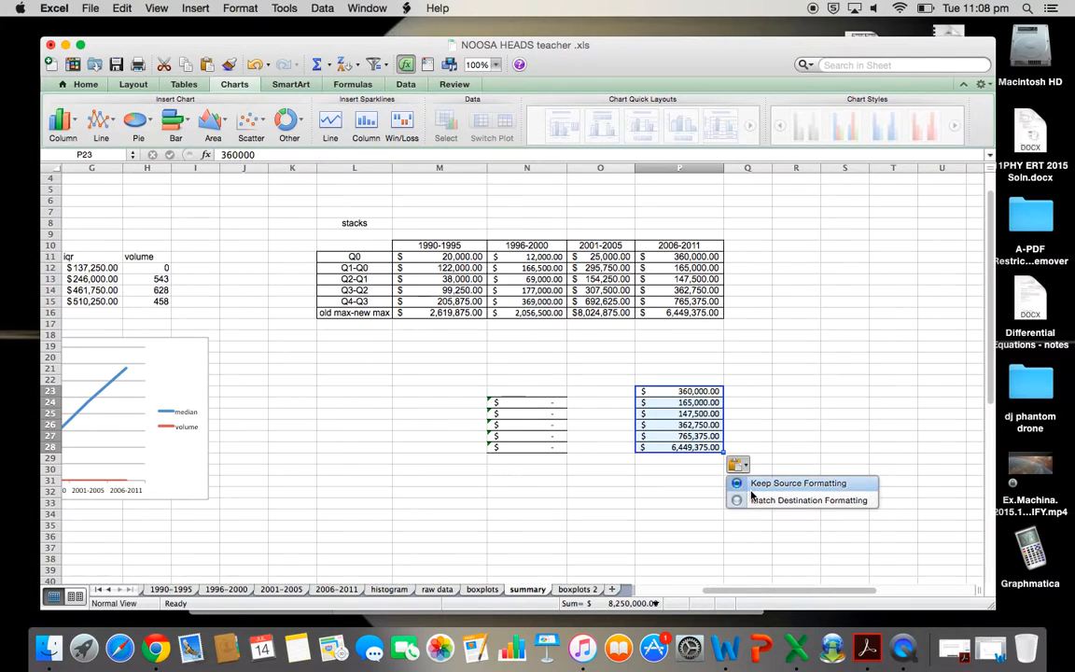
pyautogui.click(738, 501)
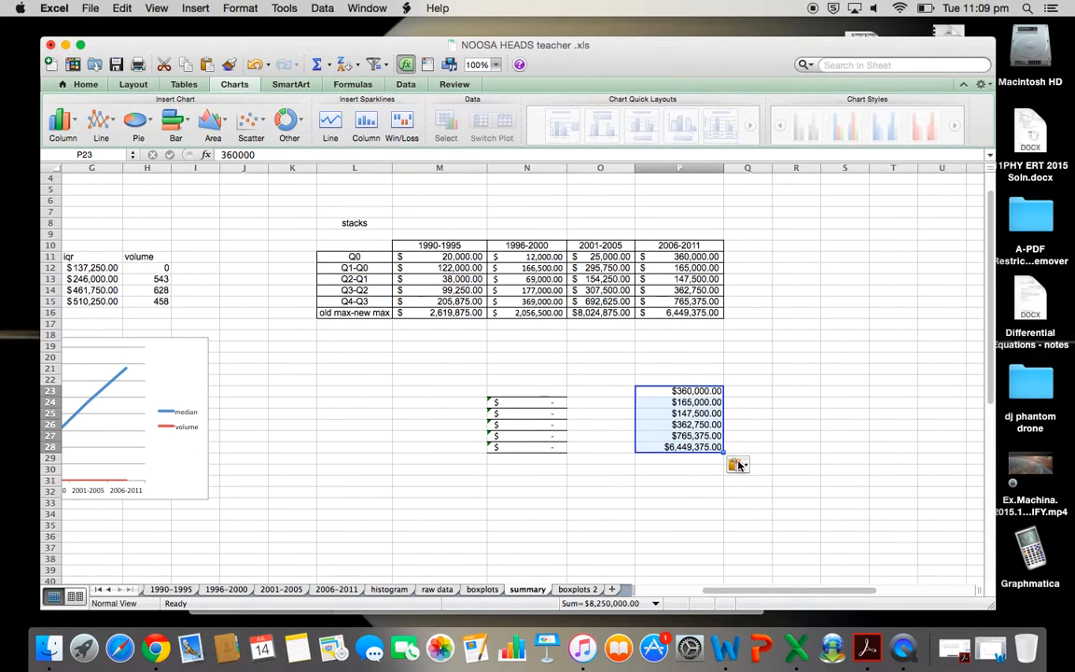
pyautogui.click(737, 464)
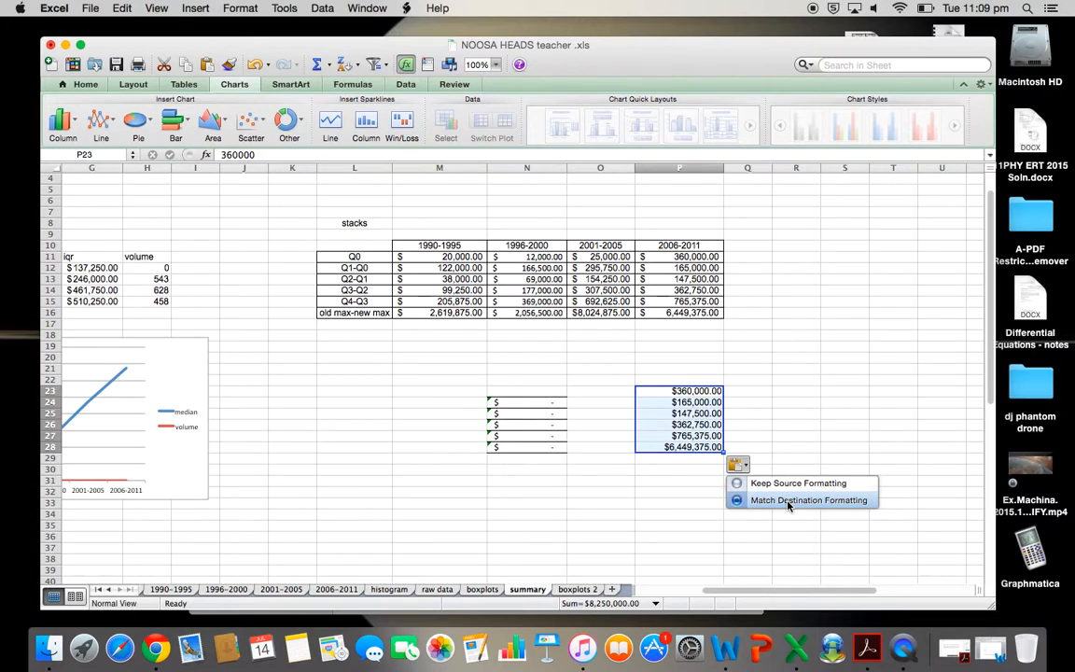
pyautogui.press('Escape')
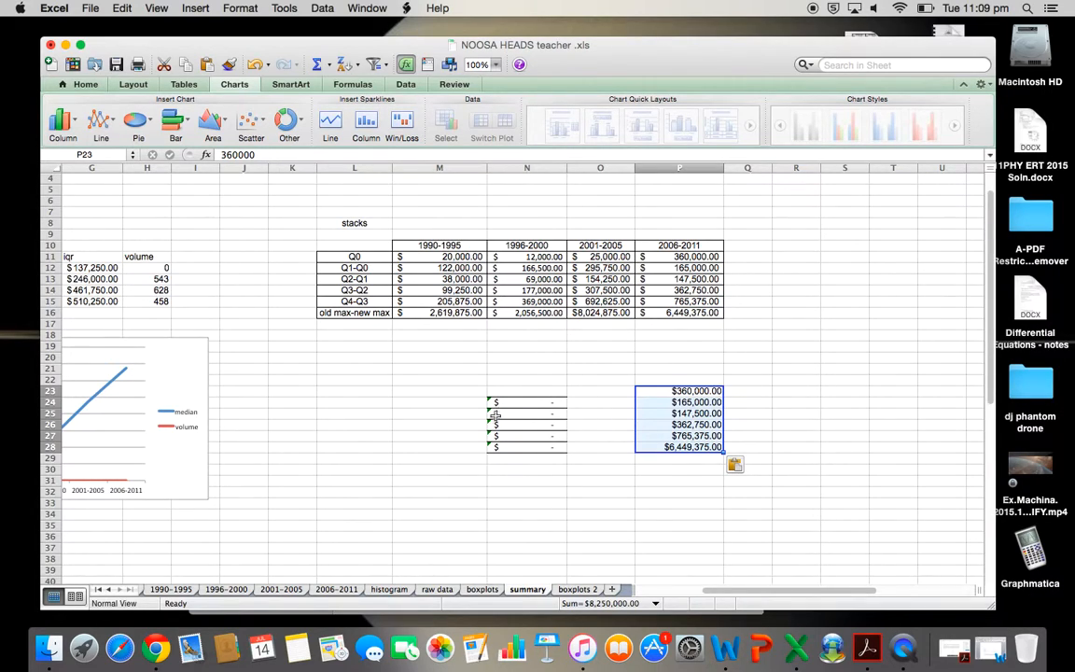
# Undo the trial pastes at P23 and N23 and the clearing of N23 on the summary sheet
pyautogui.click(848, 426)
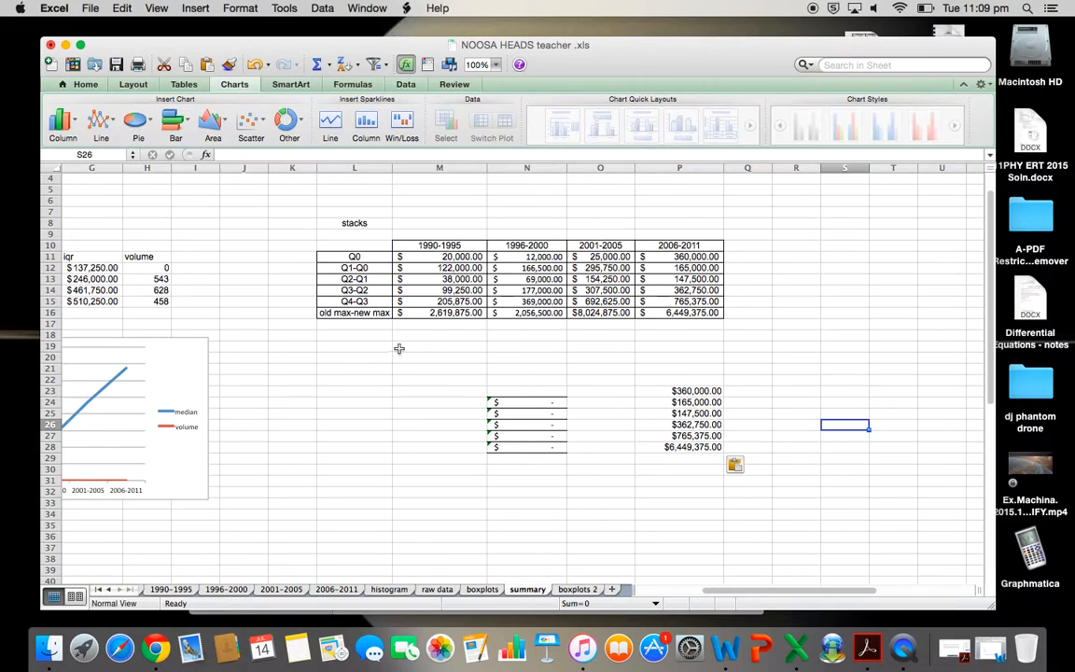
pyautogui.press('super+z')
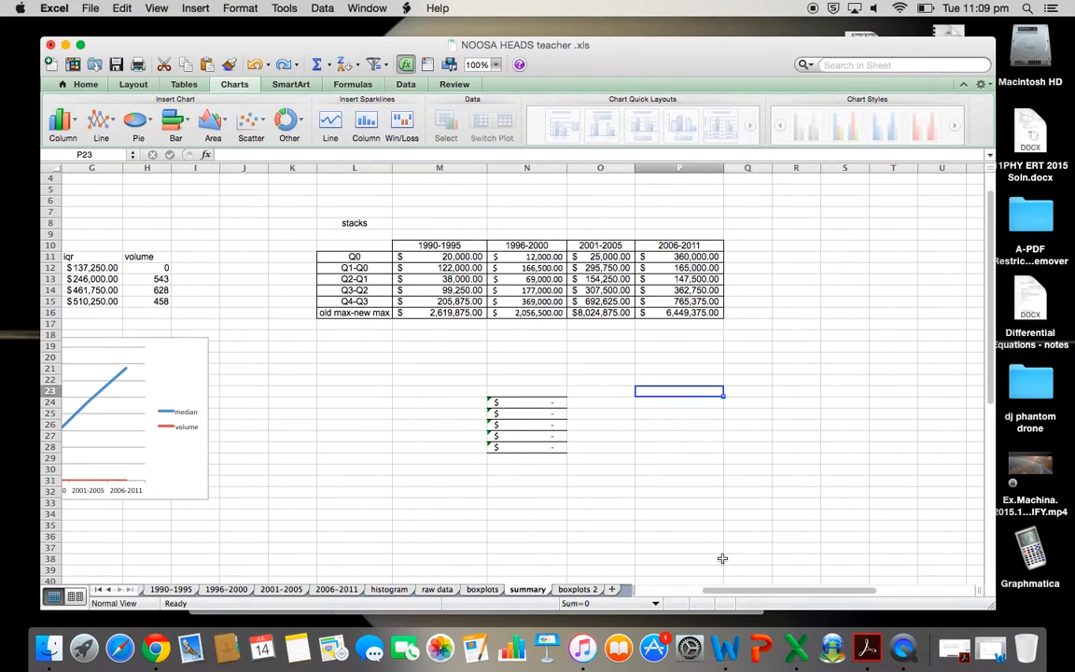
pyautogui.press('super+z')
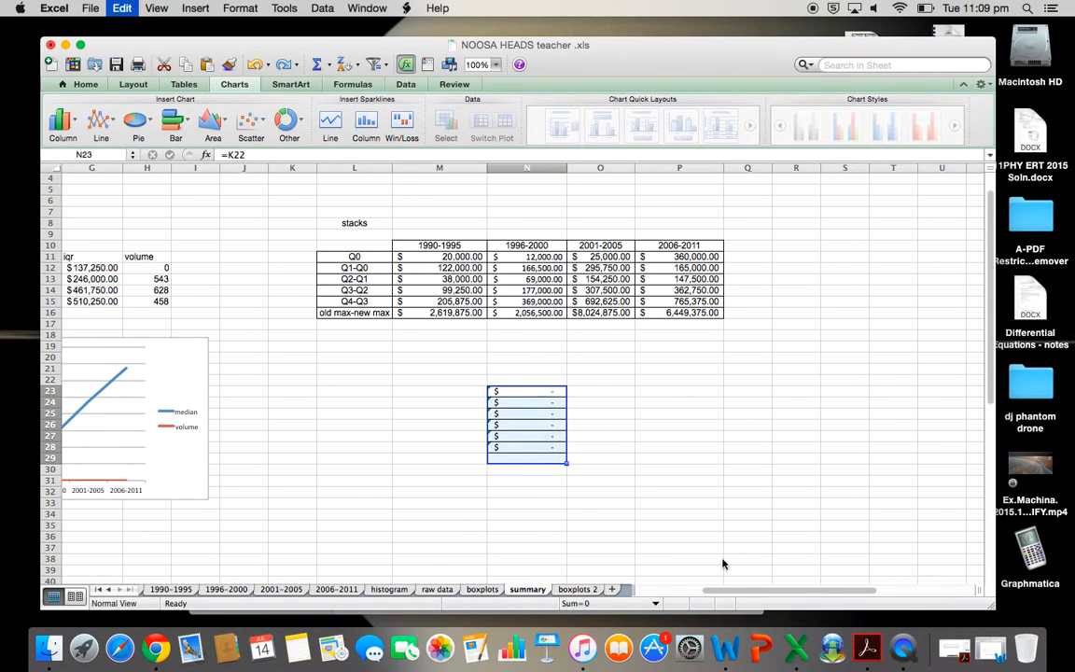
pyautogui.click(527, 581)
pyautogui.click(529, 590)
pyautogui.click(668, 456)
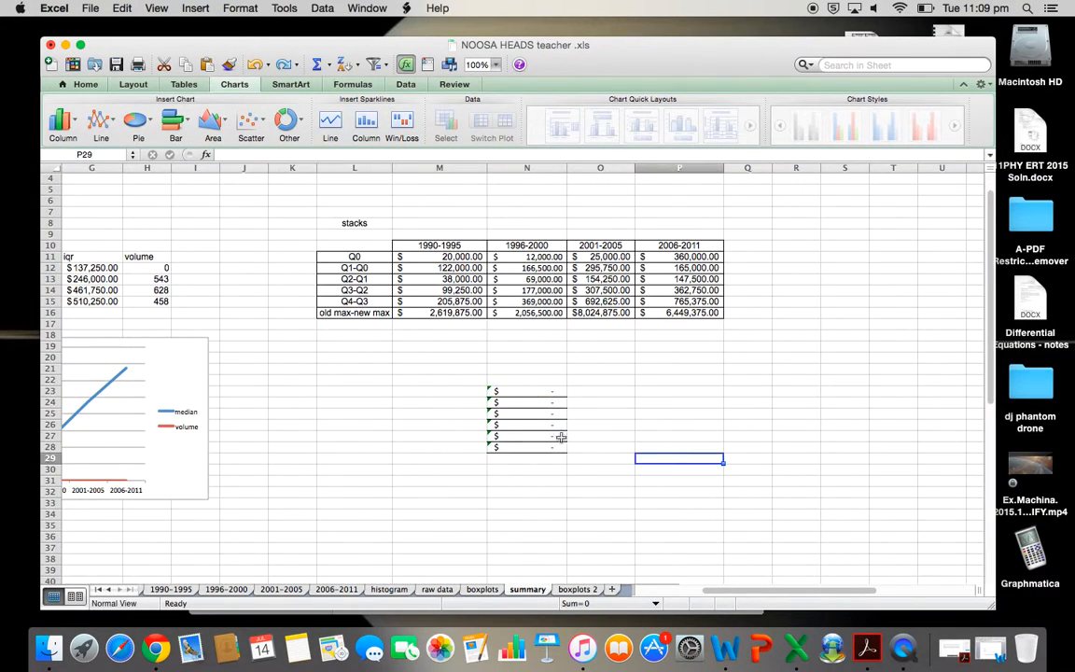
pyautogui.press('super+z')
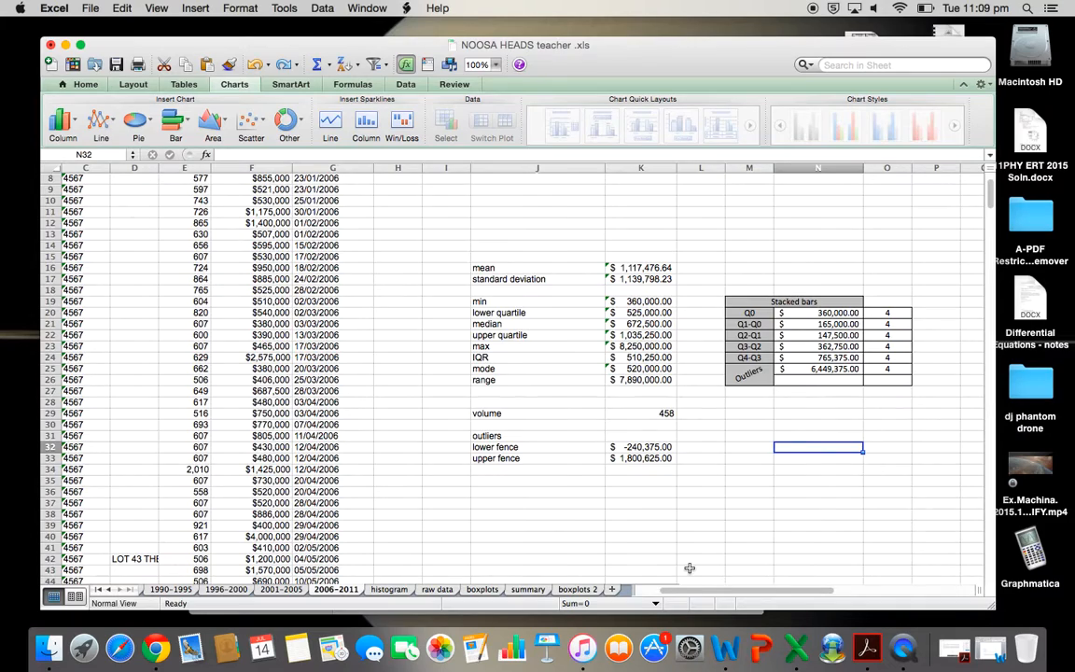
pyautogui.press('super+z')
pyautogui.click(694, 479)
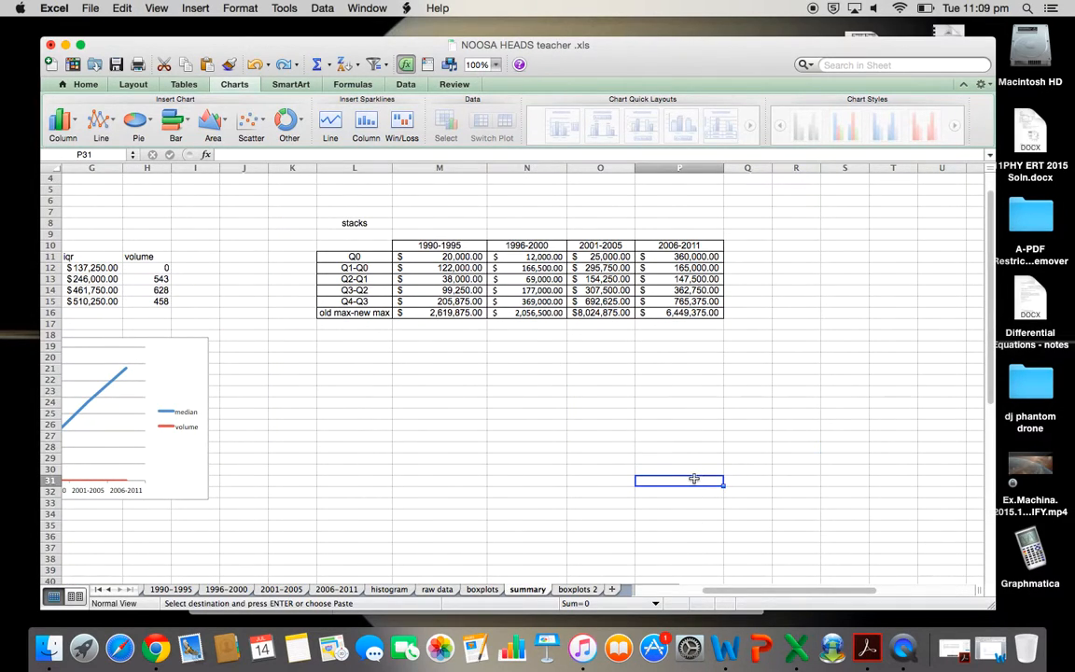
# Insert a 2-D Stacked Bar chart from the stacks table values in M11:P16
pyautogui.click(435, 256)
pyautogui.moveTo(435, 255); pyautogui.dragTo(661, 311)
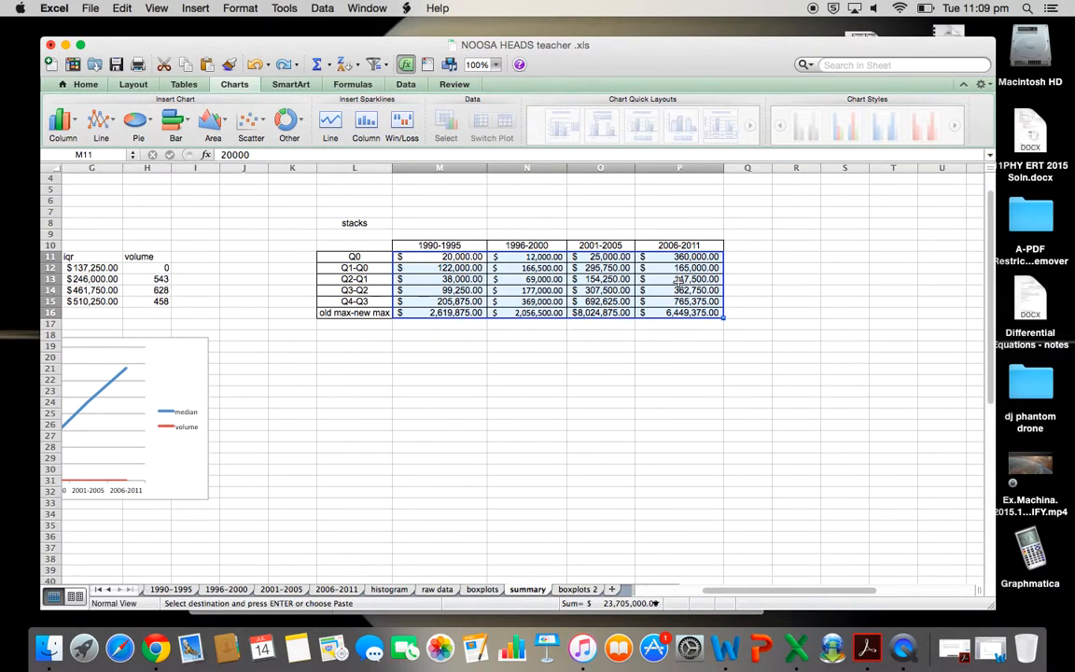
pyautogui.click(173, 120)
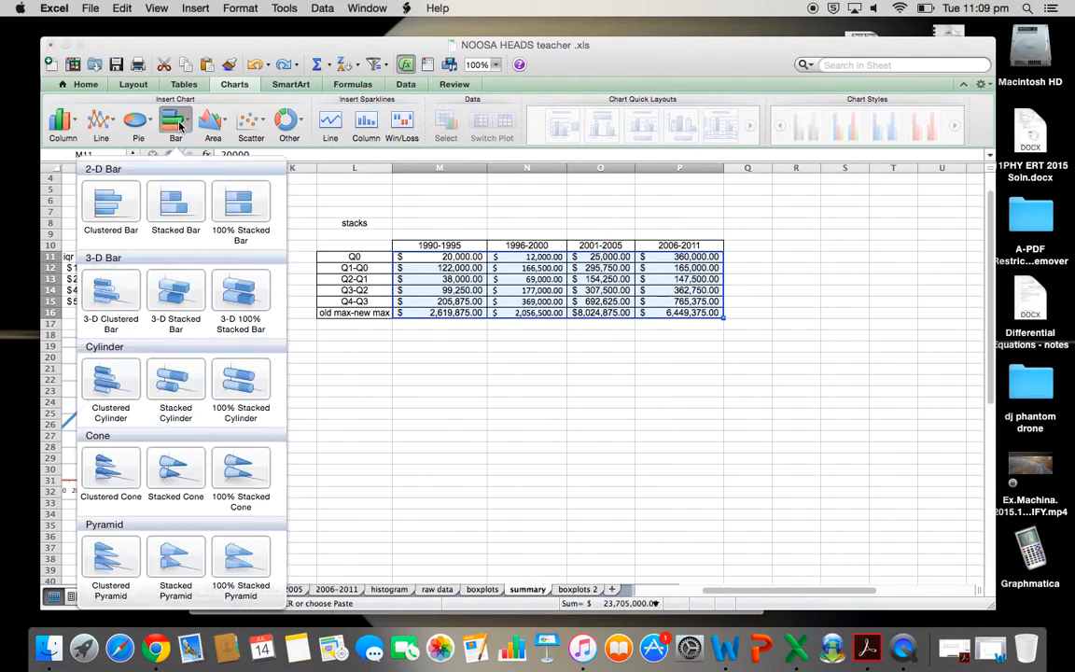
pyautogui.click(189, 196)
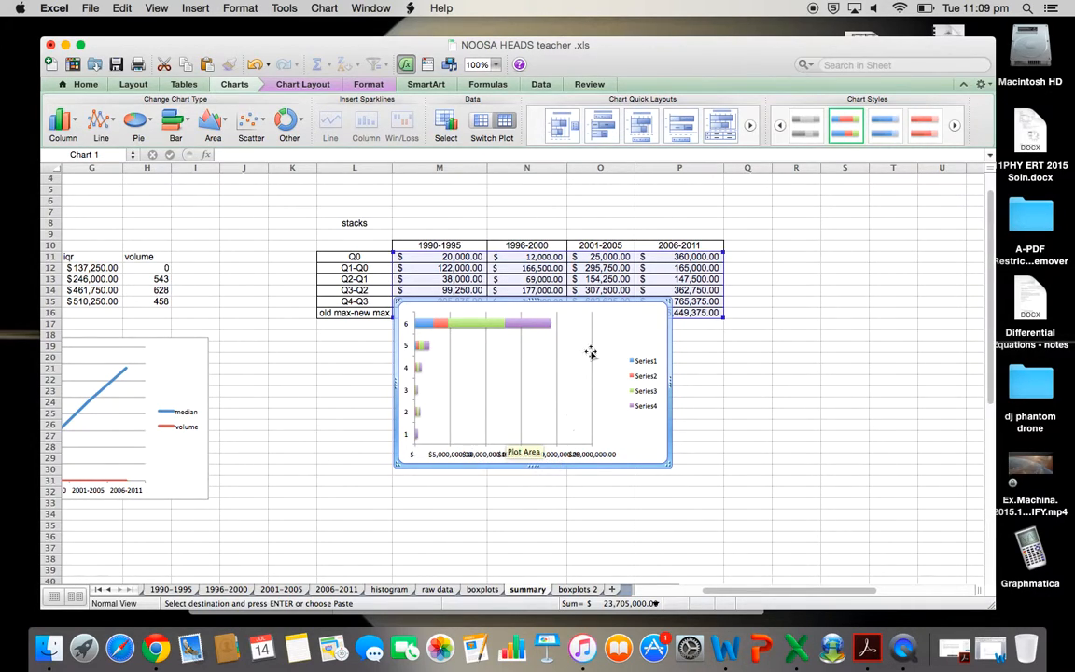
# Switch the rows and columns in the stacked bar chart's data source so each period becomes one bar
pyautogui.rightClick(505, 358)
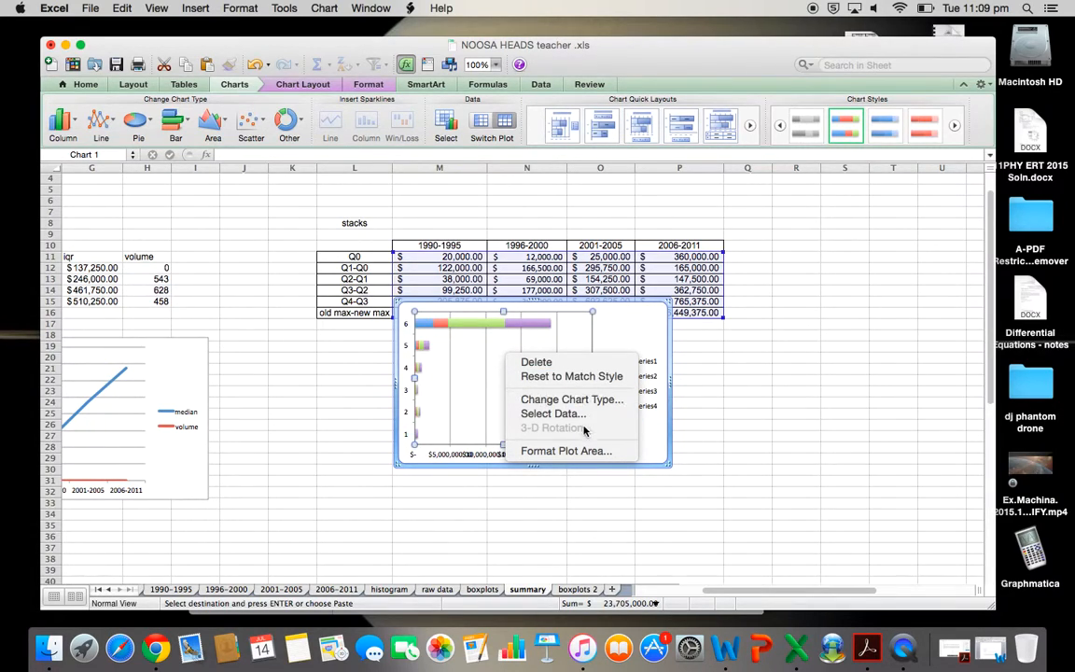
pyautogui.click(566, 417)
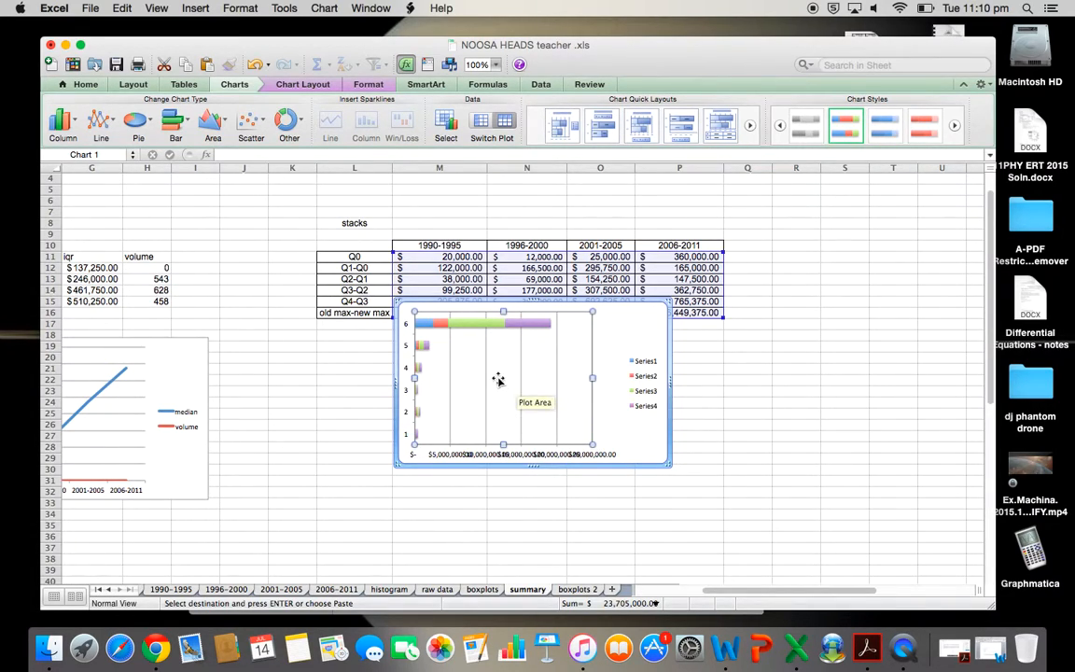
pyautogui.rightClick(497, 379)
pyautogui.click(553, 435)
pyautogui.click(556, 250)
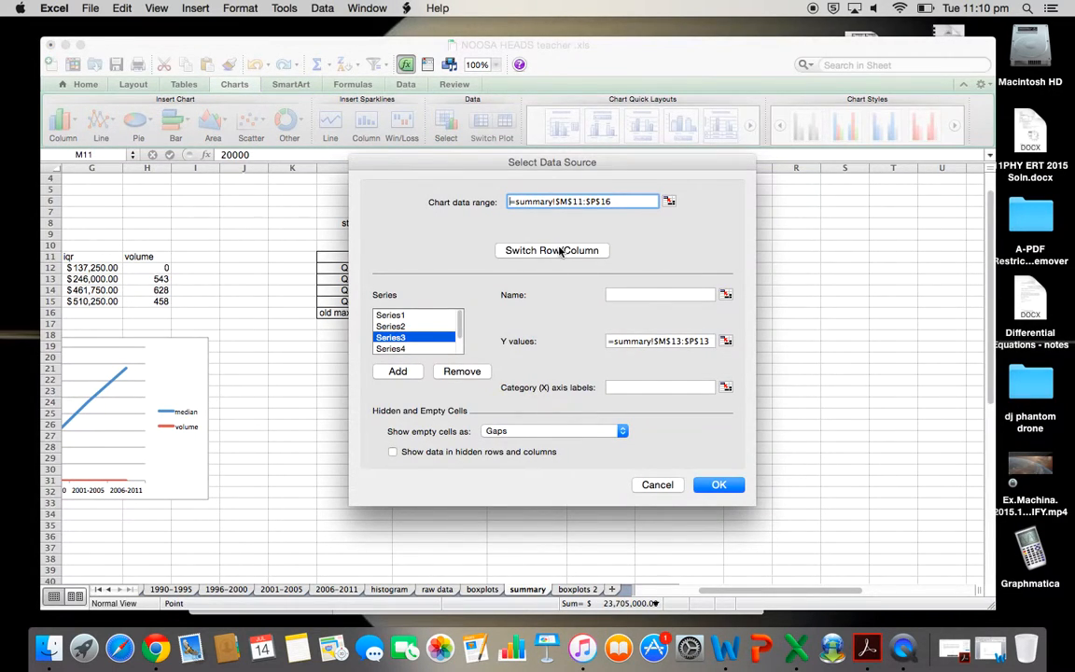
pyautogui.press('Return')
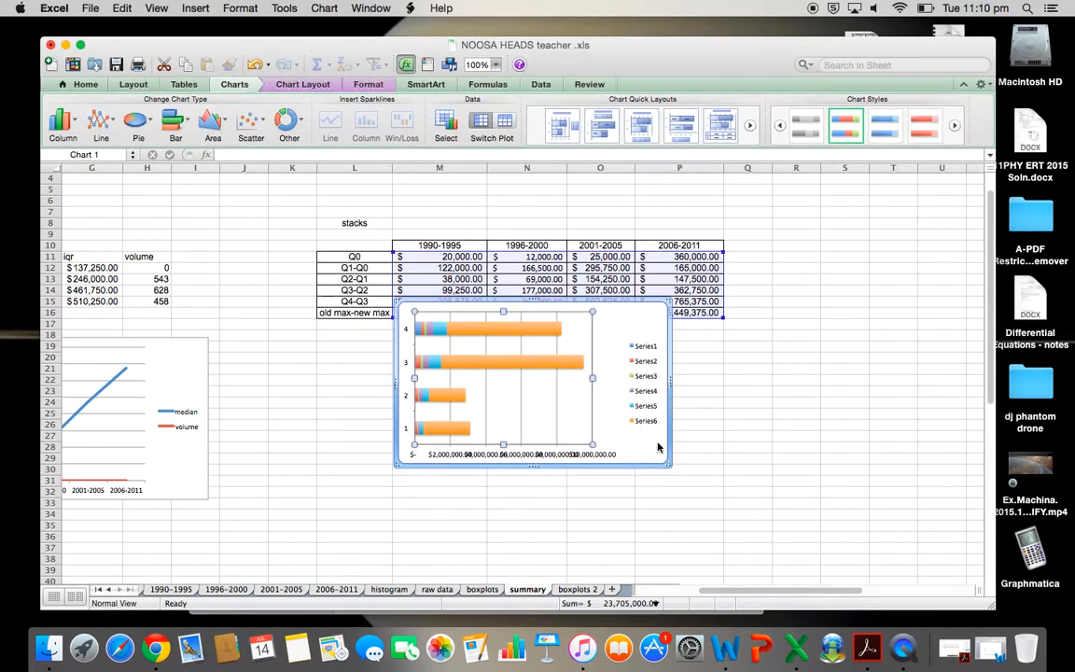
# Move the stacked bar chart to a new sheet named hello
pyautogui.rightClick(635, 322)
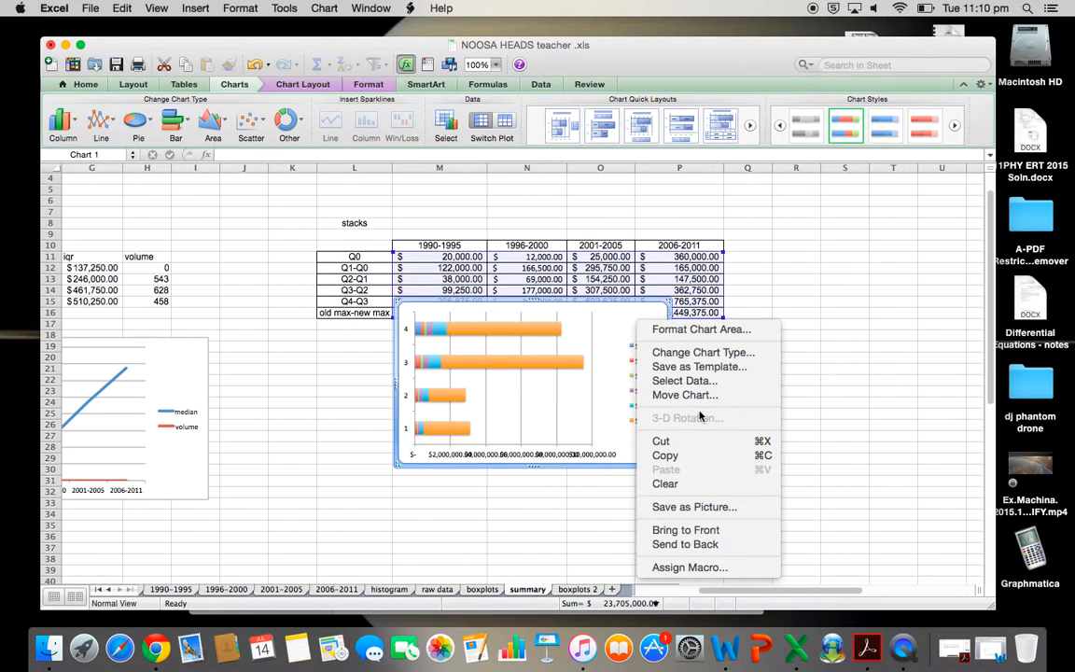
pyautogui.click(686, 395)
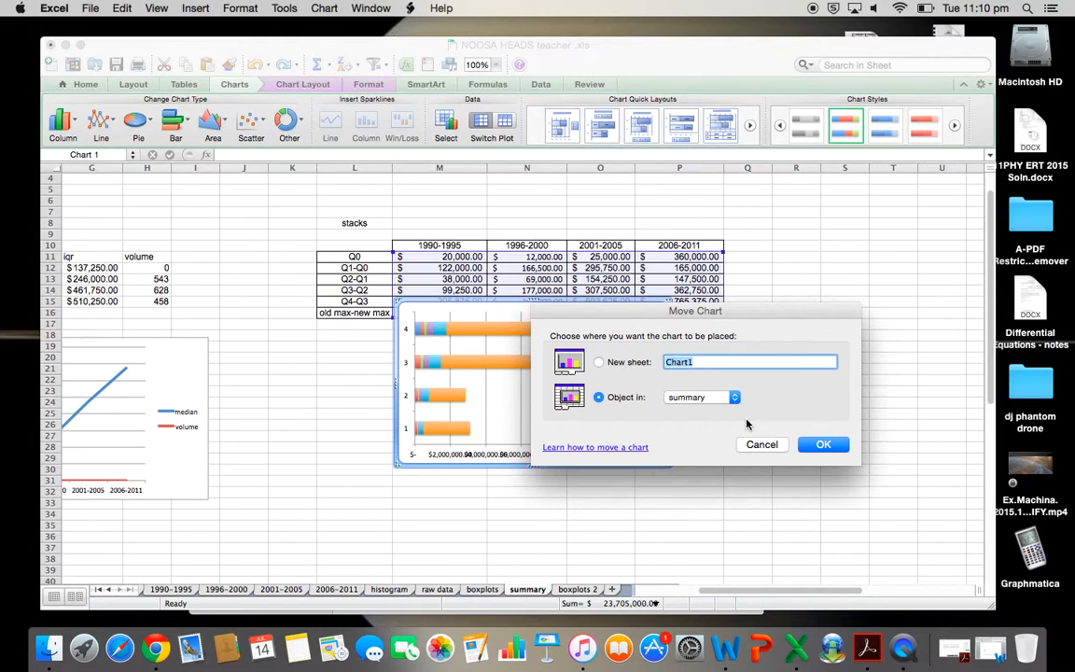
pyautogui.write('hello')
pyautogui.click(822, 445)
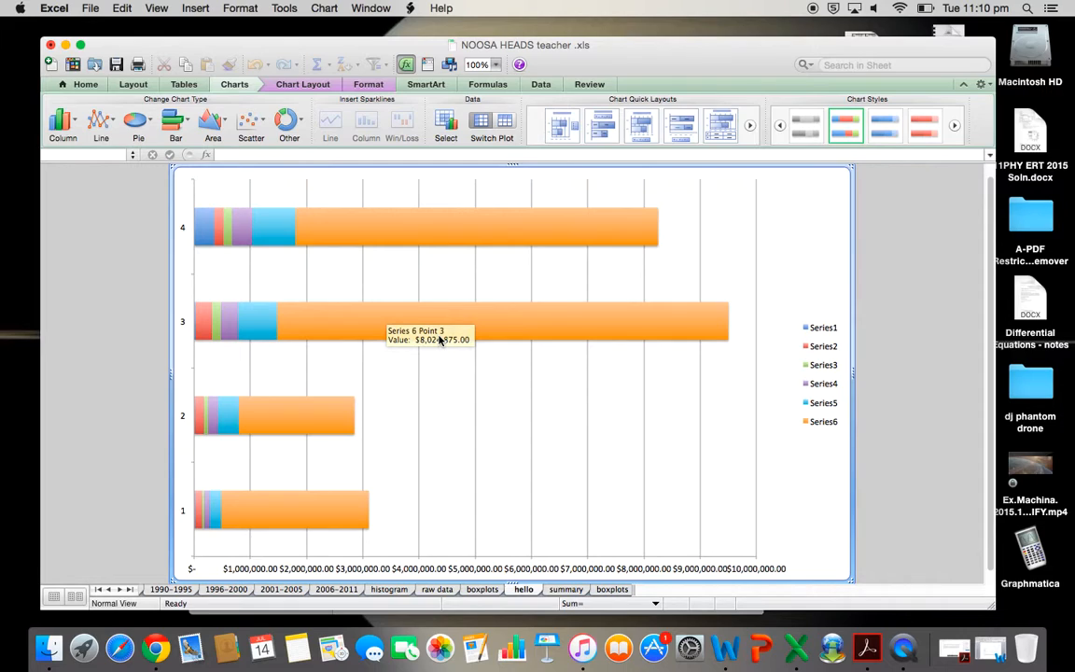
# Examine the Series3 and Series4 segments of the stacked bars that form the box on either side of the median
pyautogui.moveTo(227, 233)
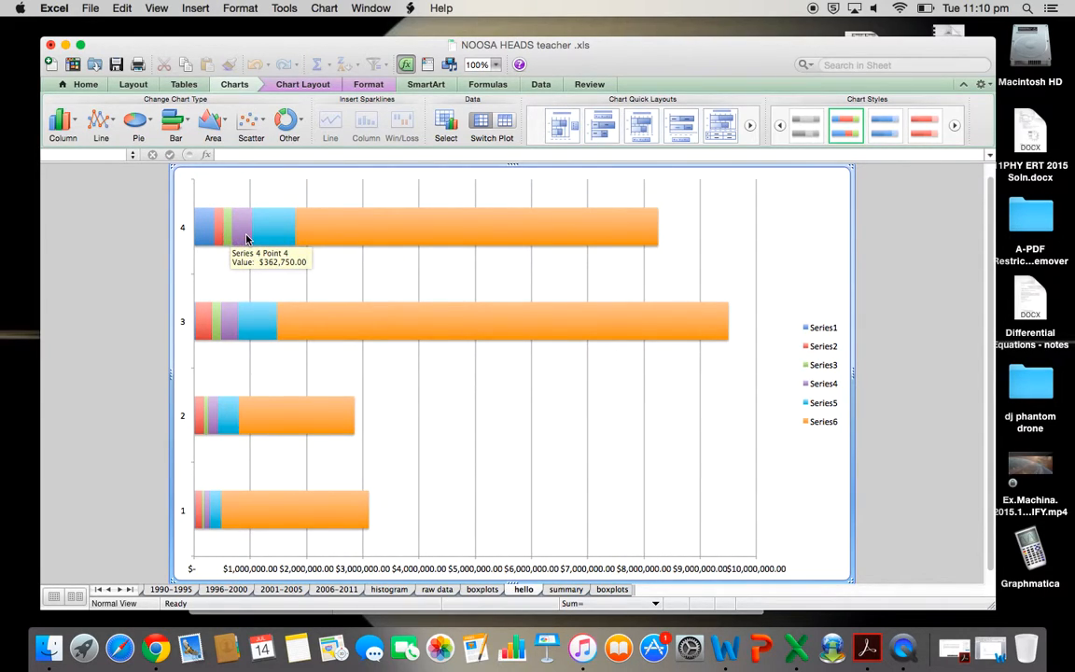
pyautogui.click(244, 239)
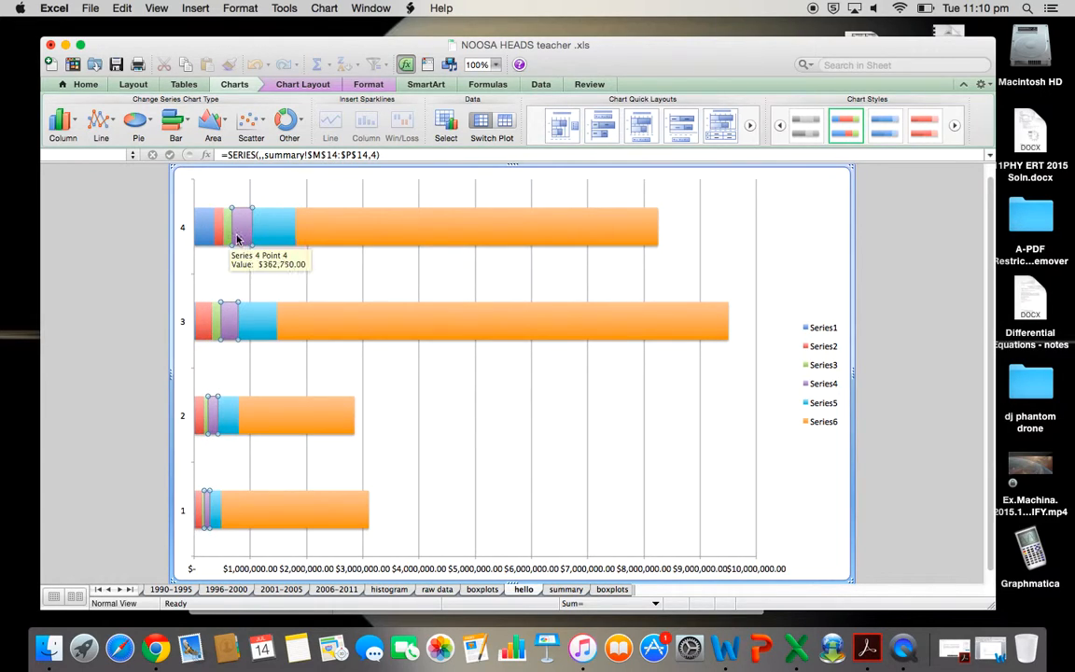
pyautogui.click(227, 238)
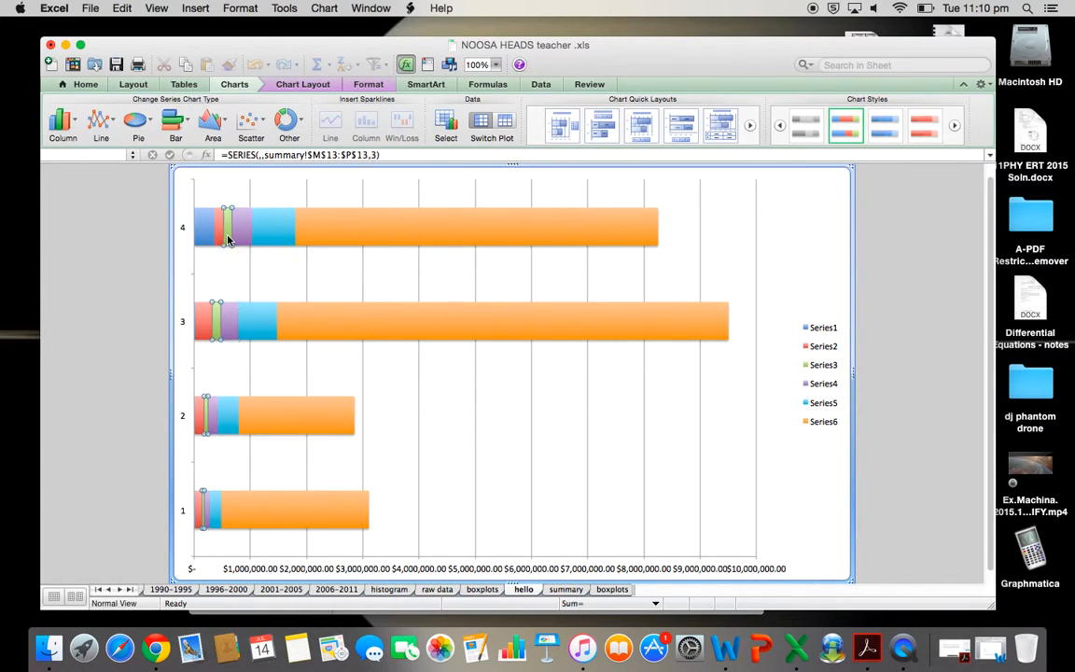
pyautogui.click(240, 238)
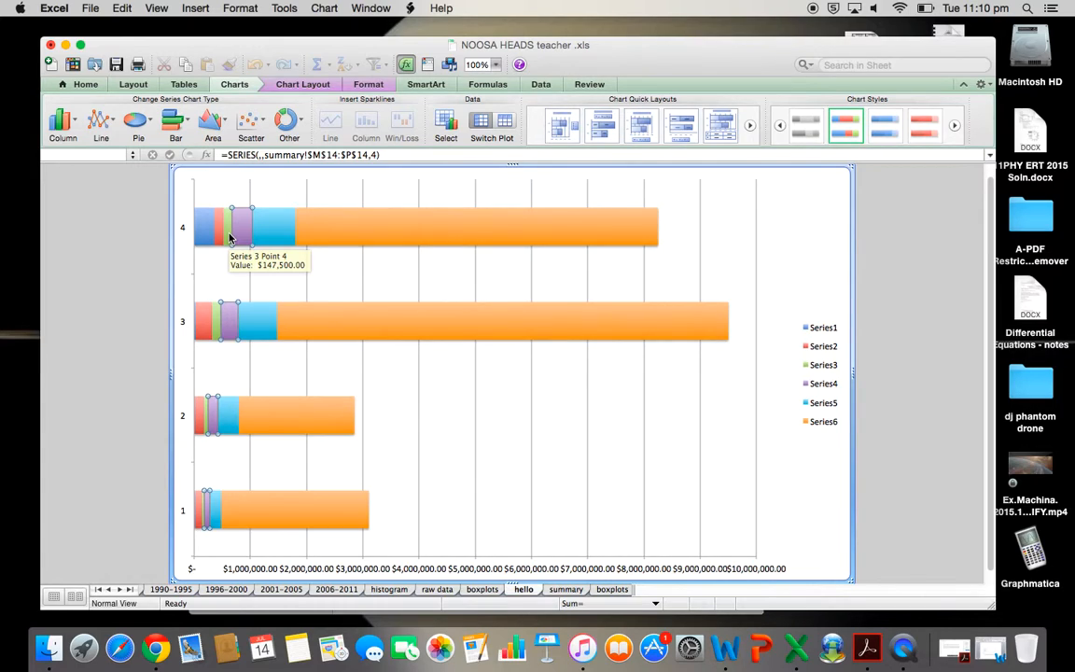
pyautogui.click(230, 230)
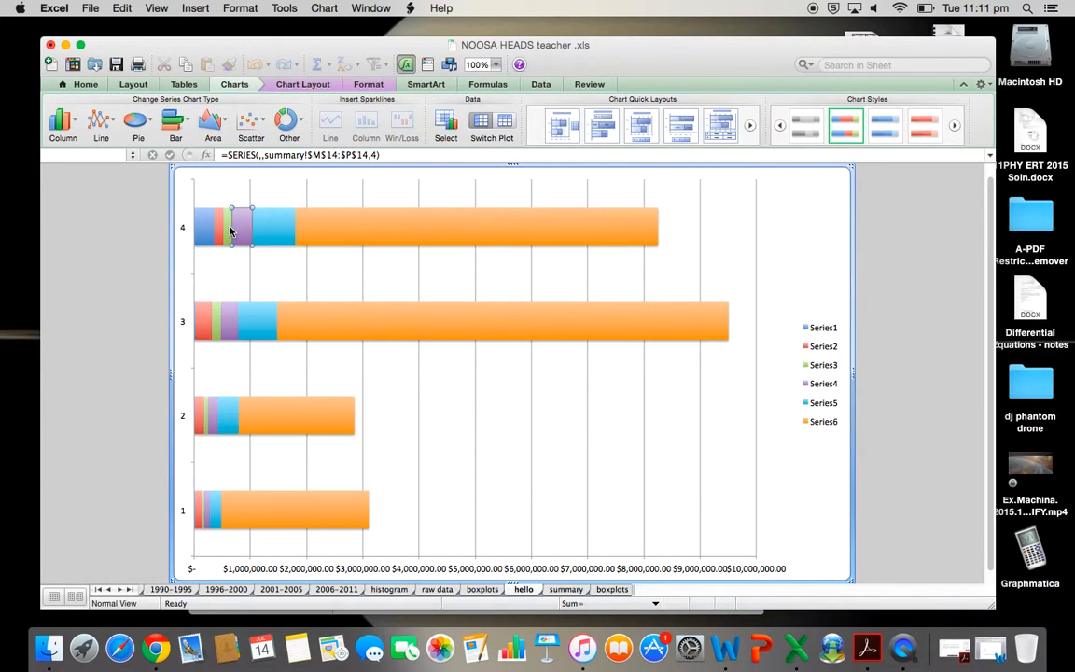
pyautogui.click(392, 275)
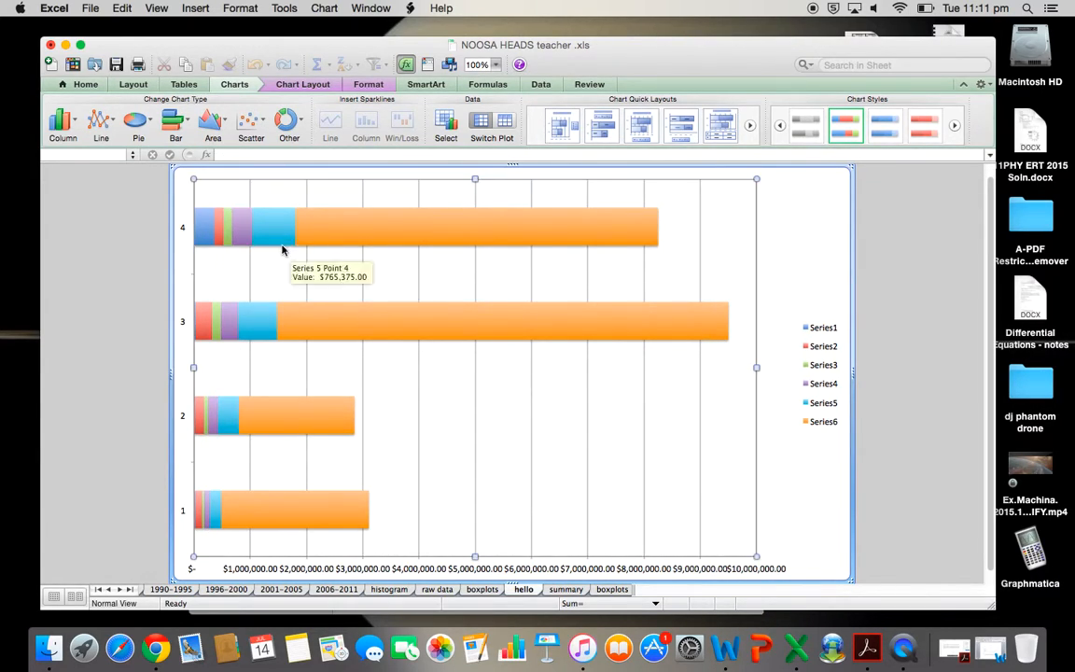
pyautogui.click(244, 240)
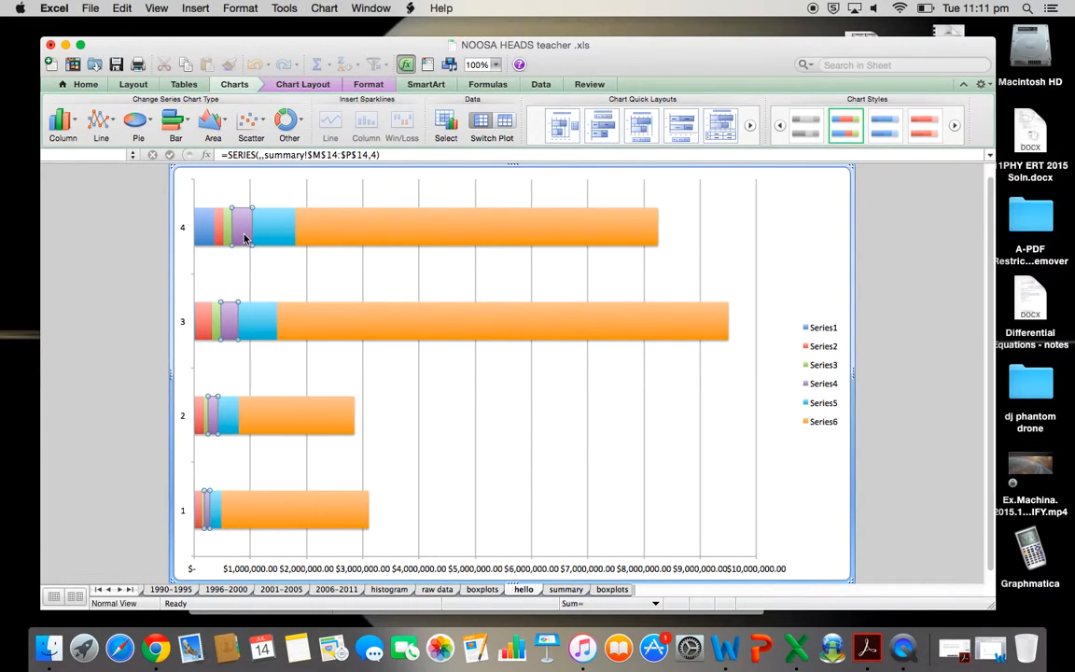
pyautogui.click(351, 273)
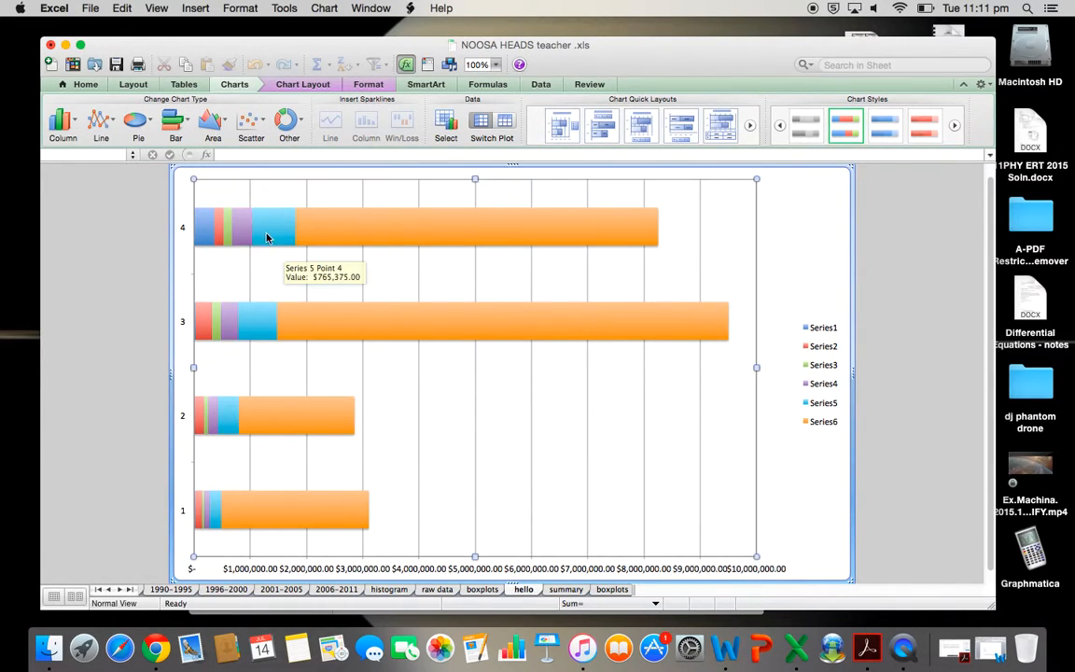
pyautogui.click(243, 230)
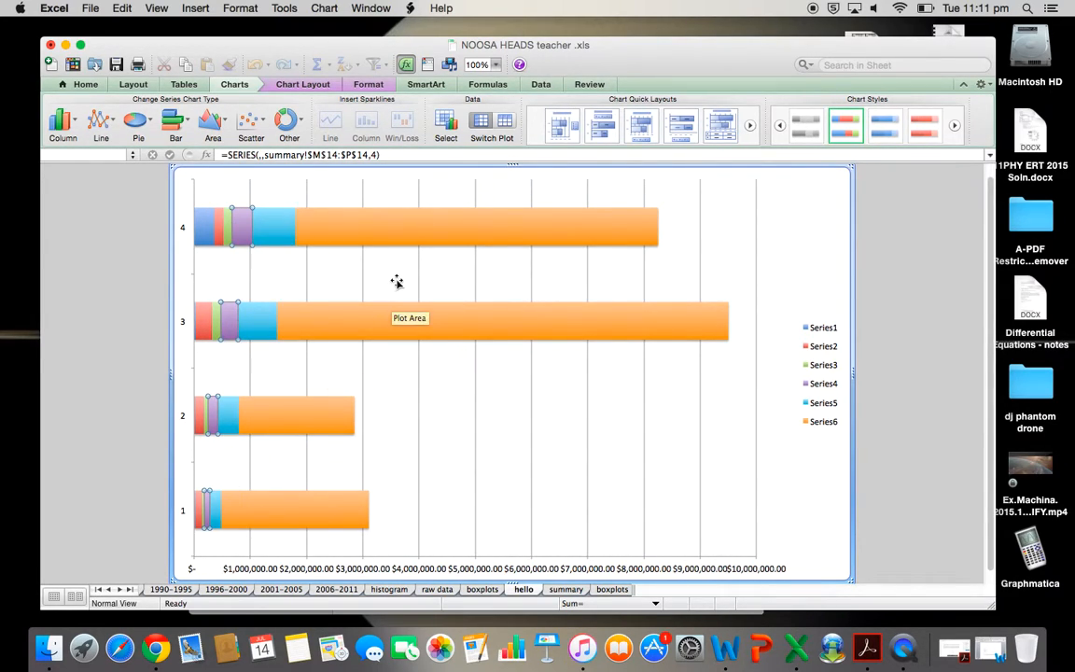
pyautogui.click(242, 233)
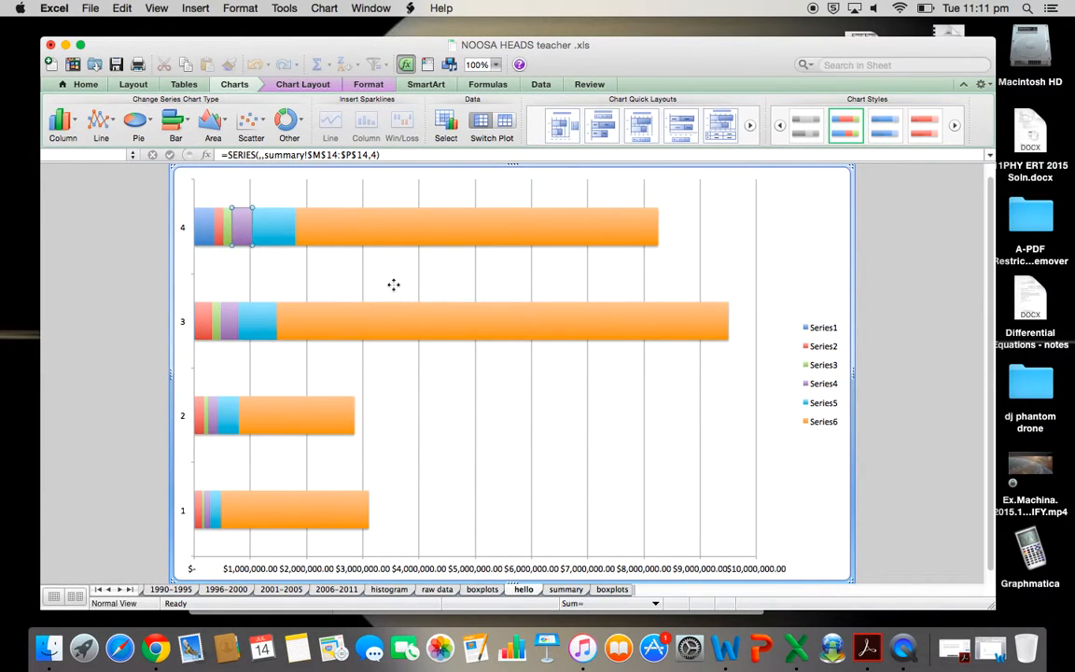
# Format the purple Series4 segments with a solid black outline and no fill
pyautogui.click(248, 233)
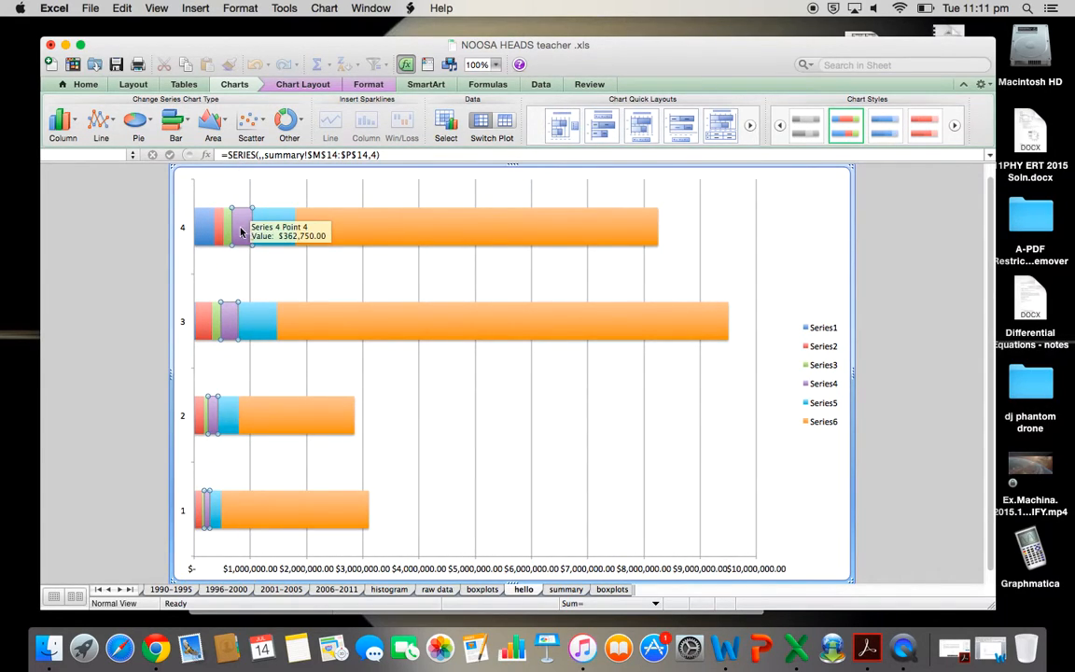
pyautogui.rightClick(240, 229)
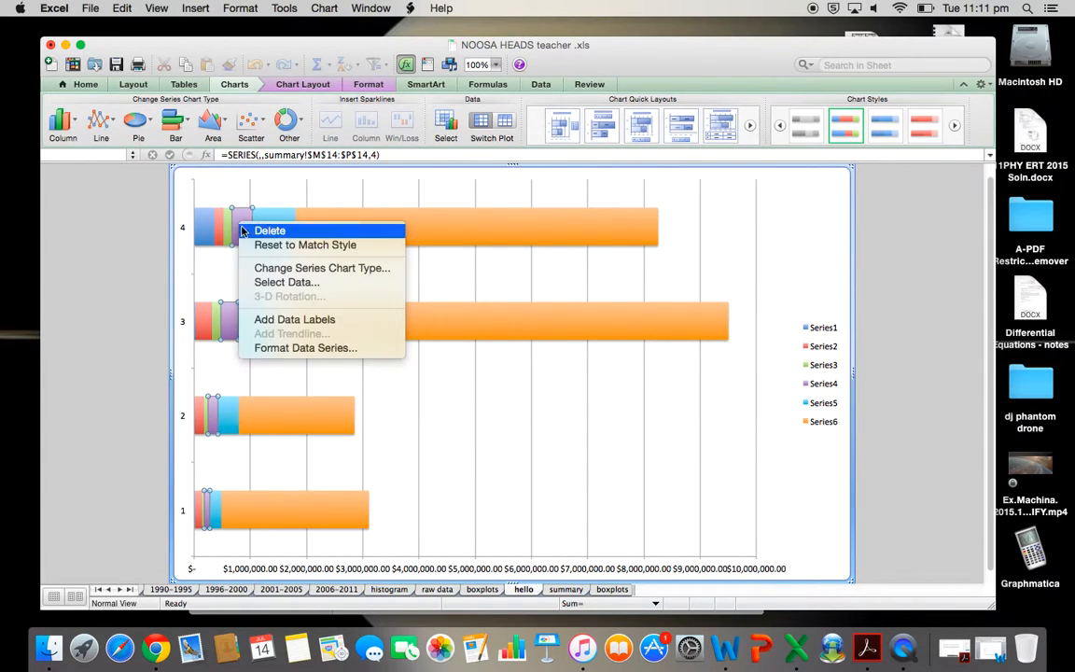
pyautogui.click(307, 347)
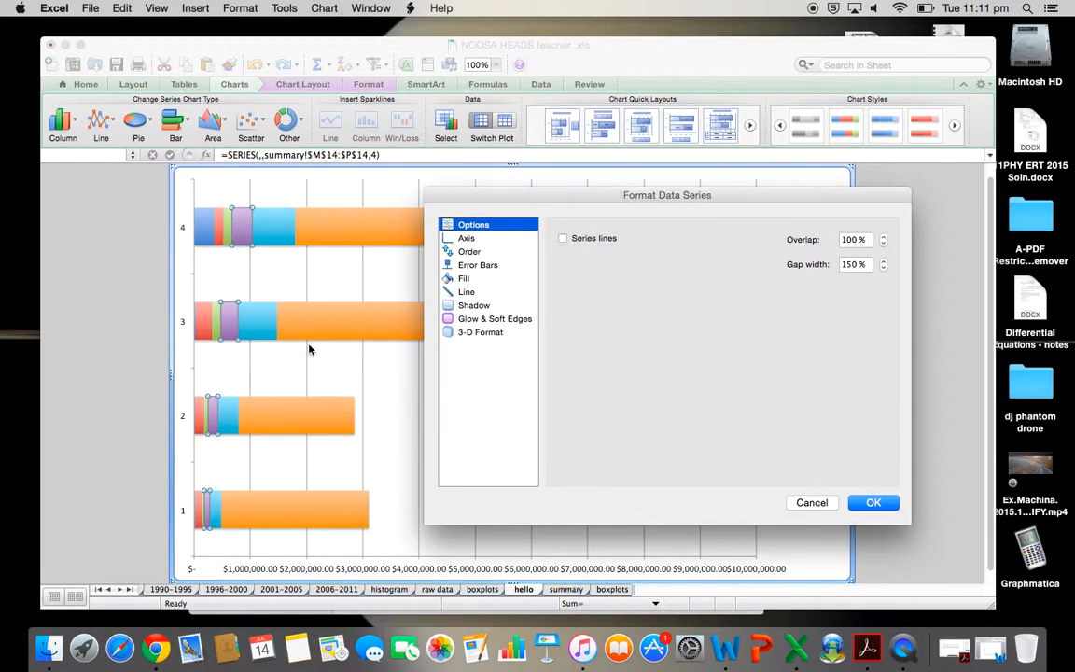
pyautogui.click(467, 293)
pyautogui.click(722, 239)
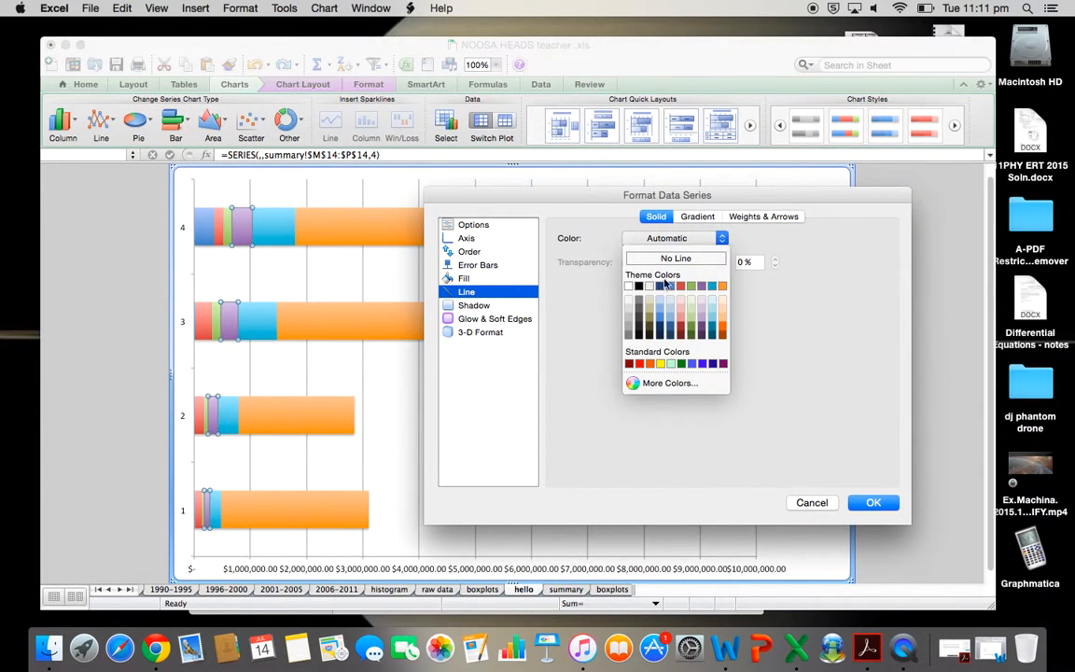
pyautogui.click(639, 285)
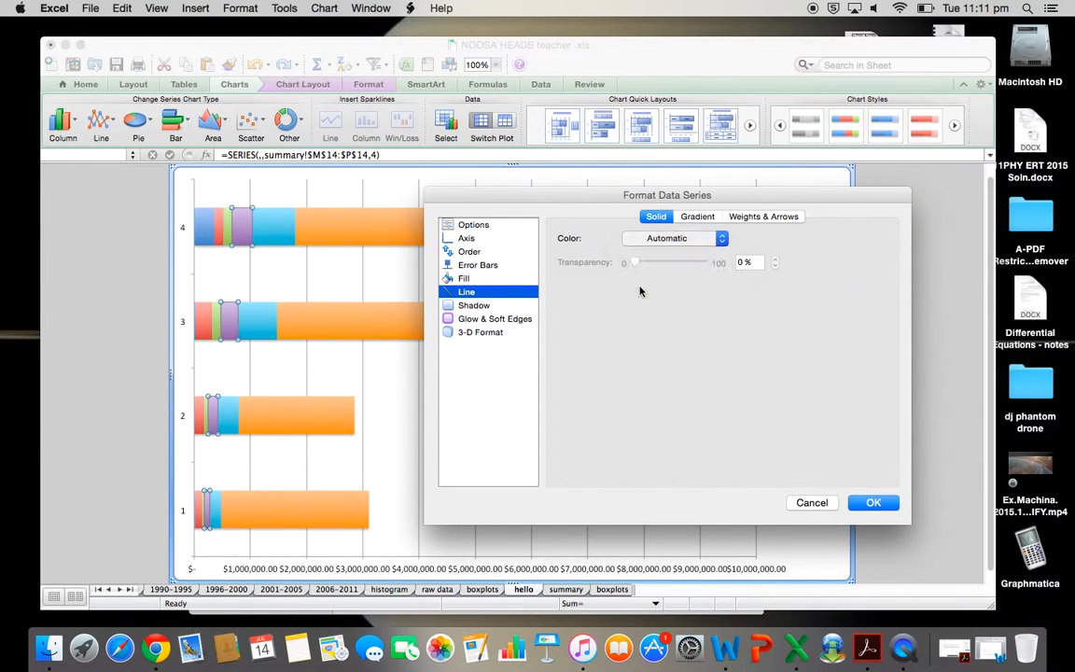
pyautogui.click(463, 278)
pyautogui.click(757, 238)
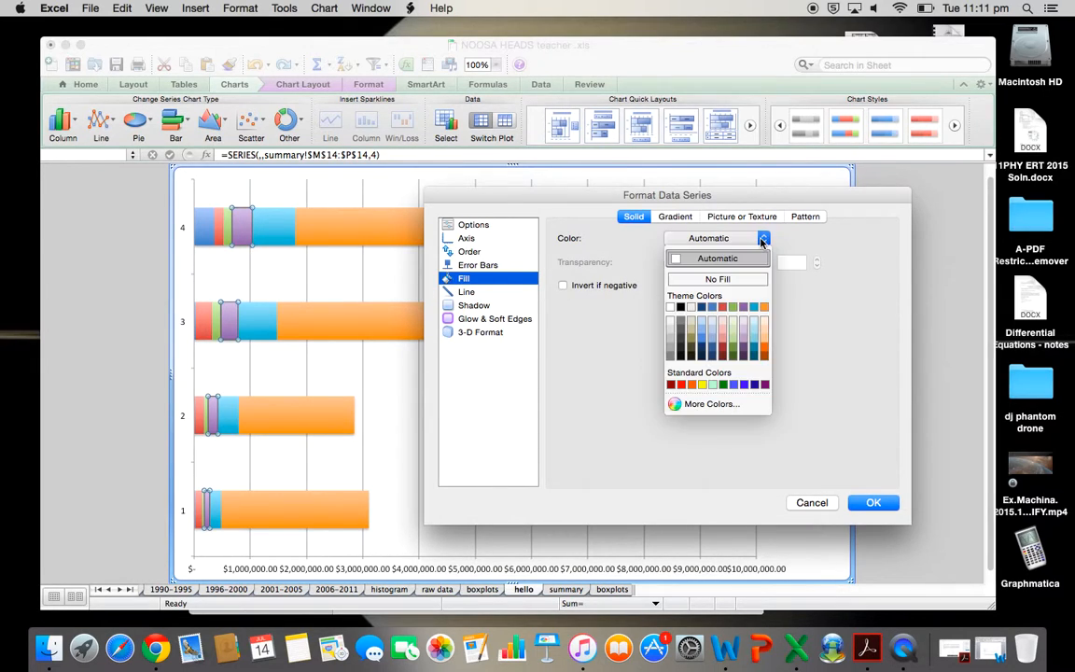
pyautogui.click(755, 280)
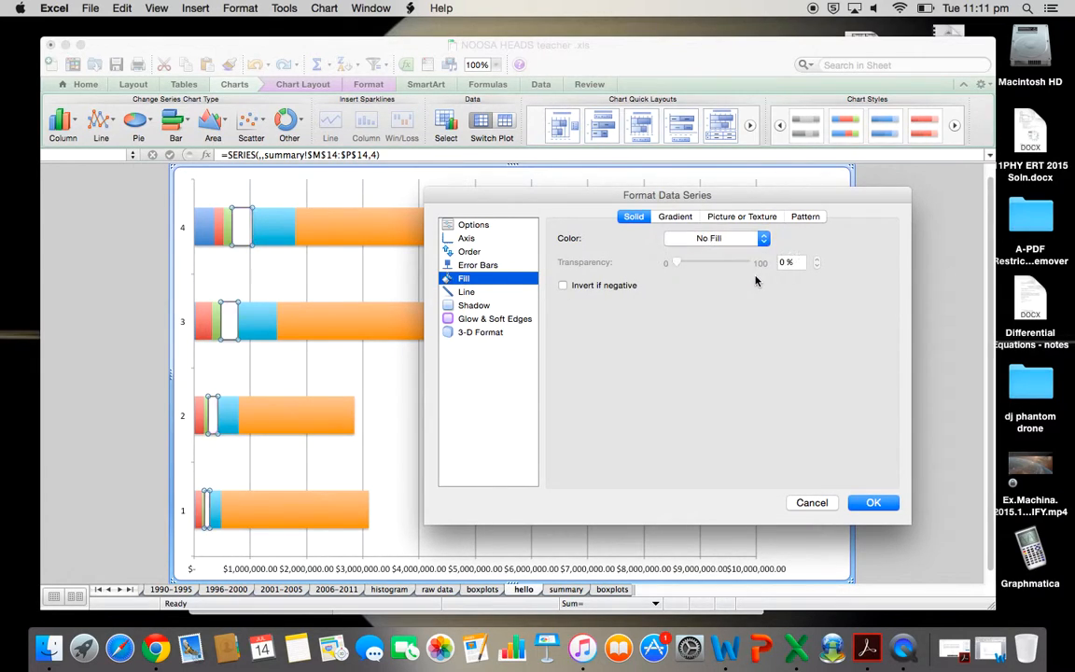
pyautogui.click(877, 503)
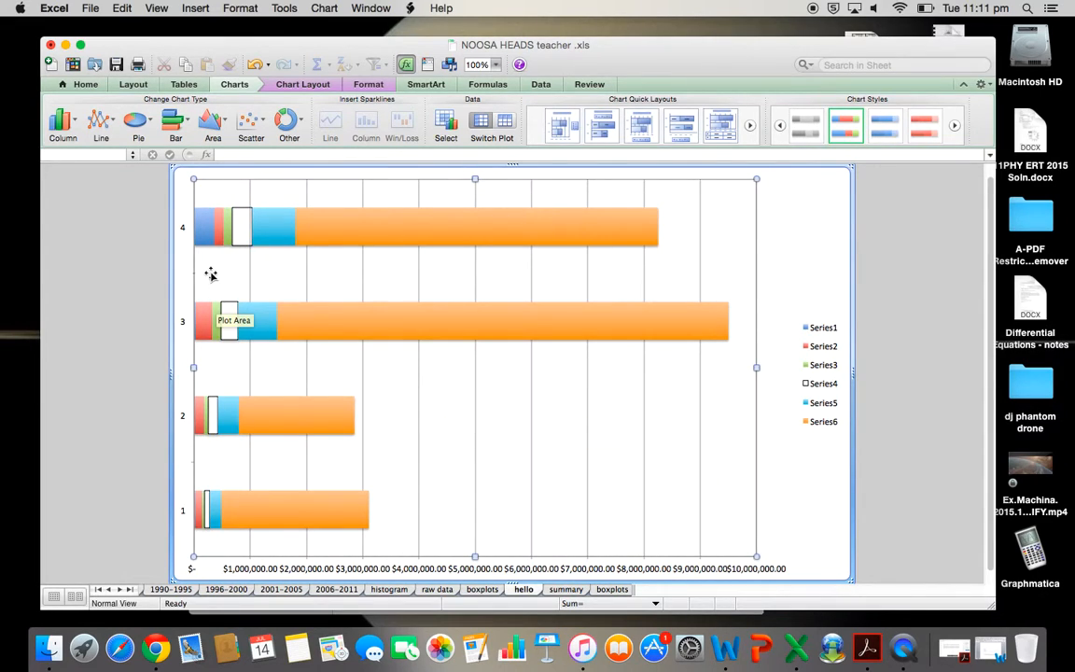
# Format the green Series3 segments with no fill and a solid black outline
pyautogui.click(227, 238)
pyautogui.rightClick(228, 239)
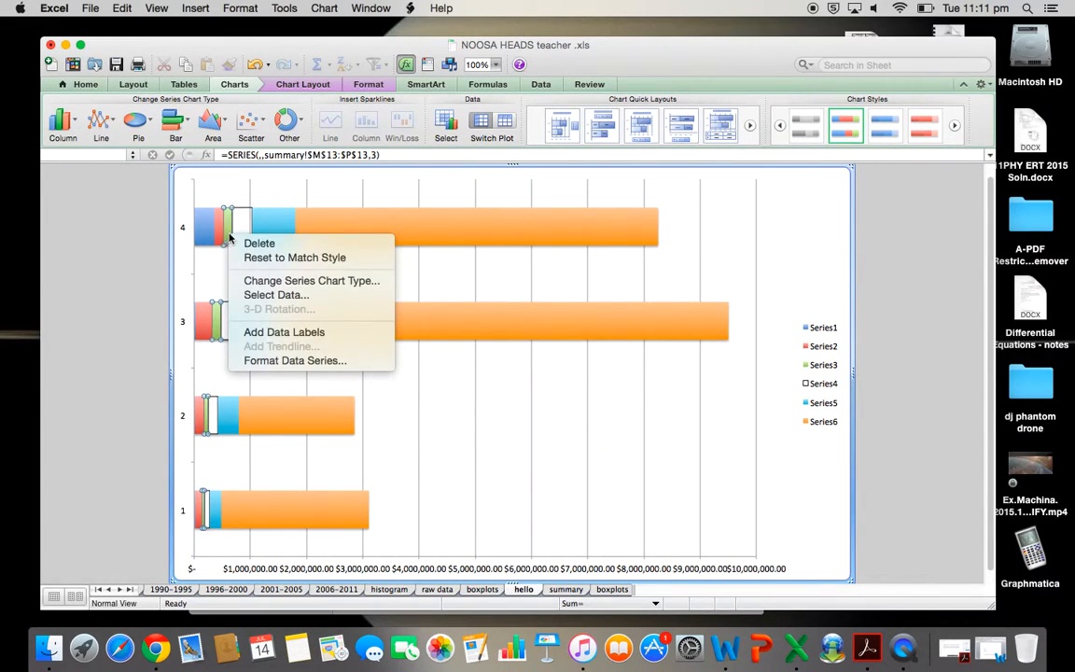
pyautogui.click(289, 360)
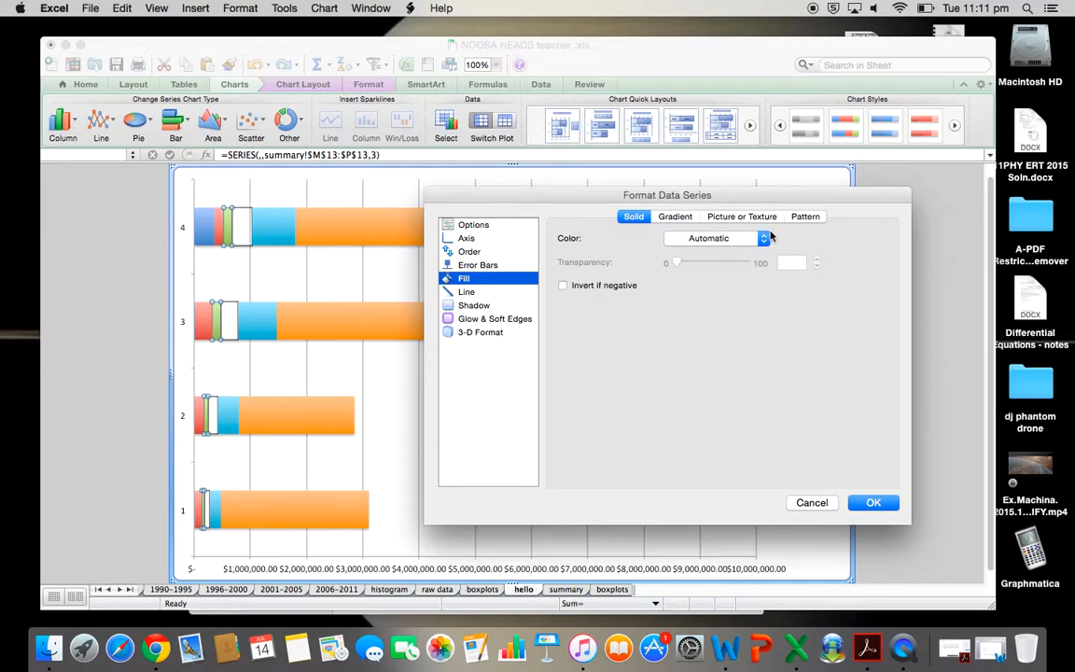
pyautogui.click(763, 238)
pyautogui.click(686, 278)
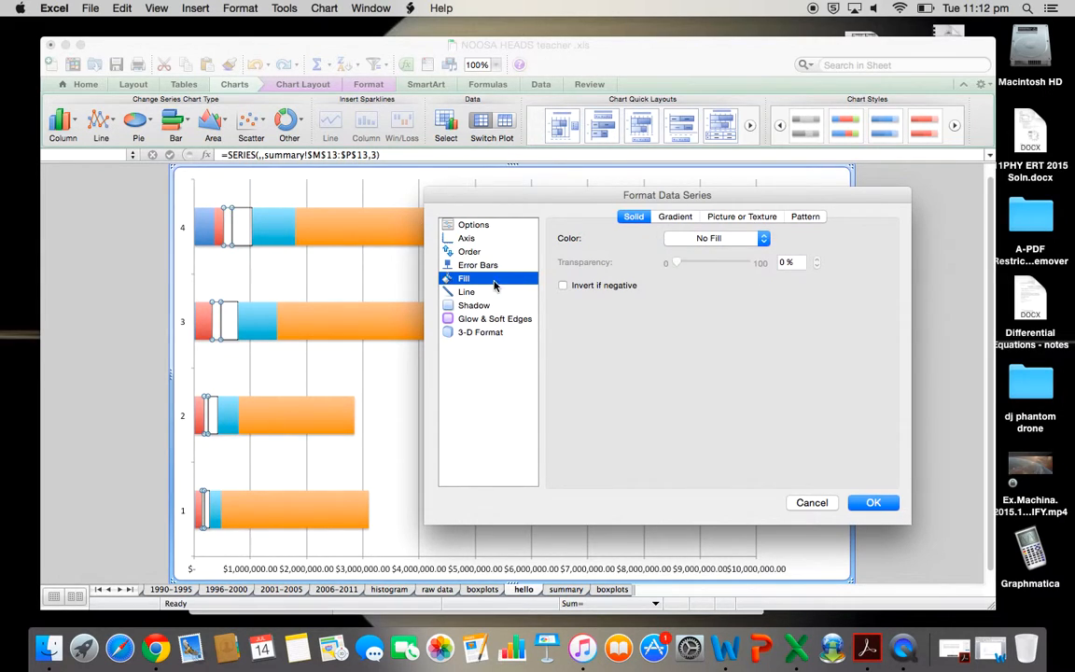
pyautogui.click(488, 291)
pyautogui.click(722, 239)
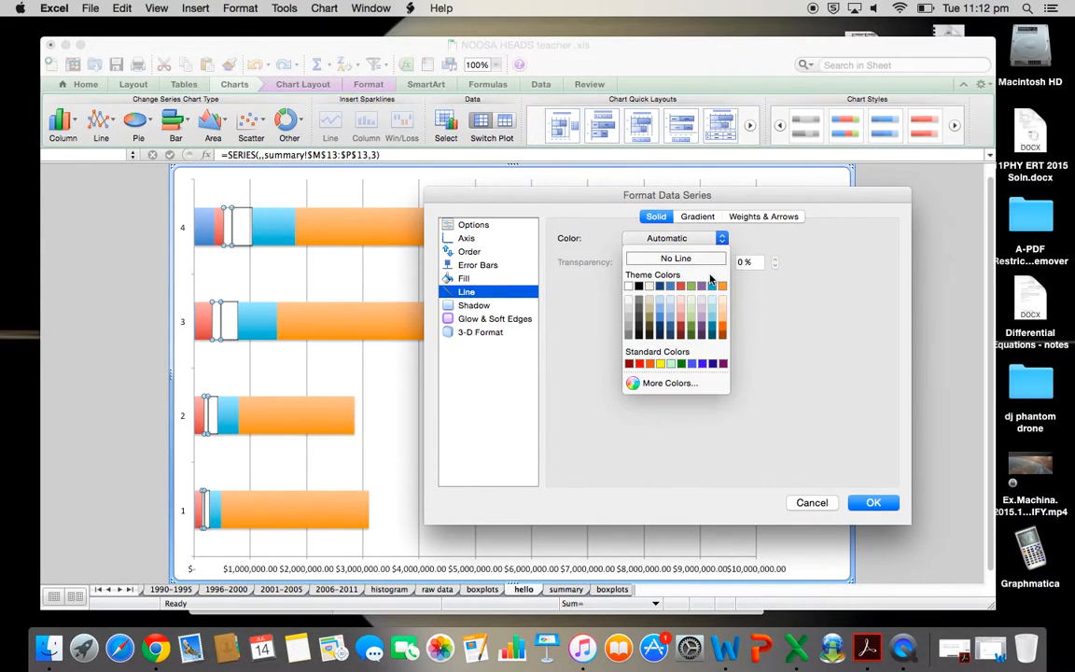
pyautogui.click(680, 258)
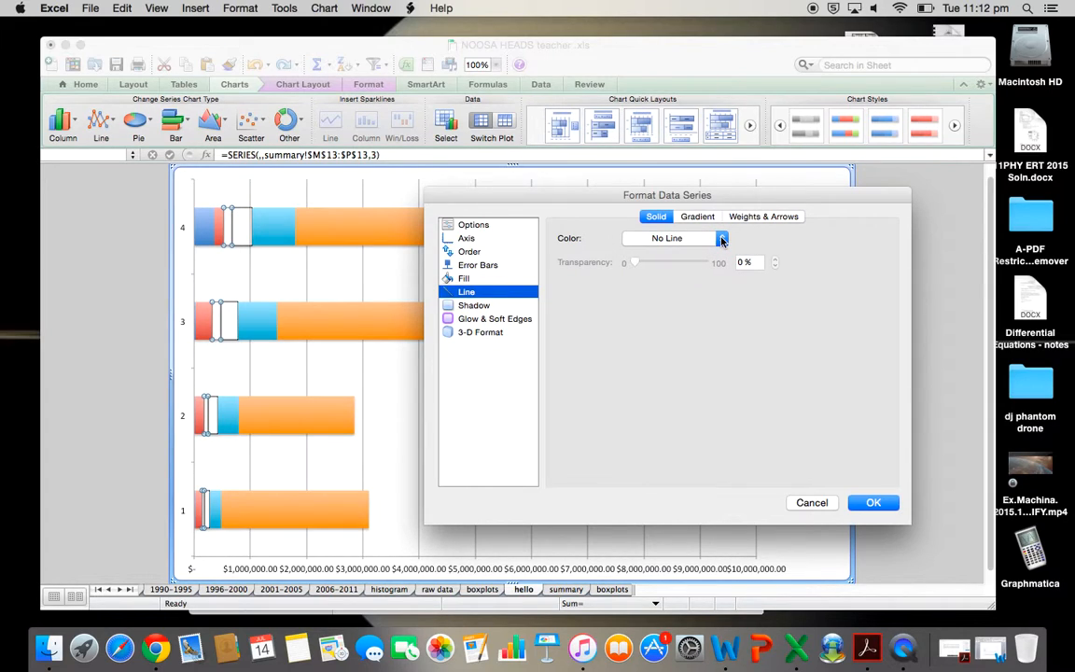
pyautogui.click(722, 239)
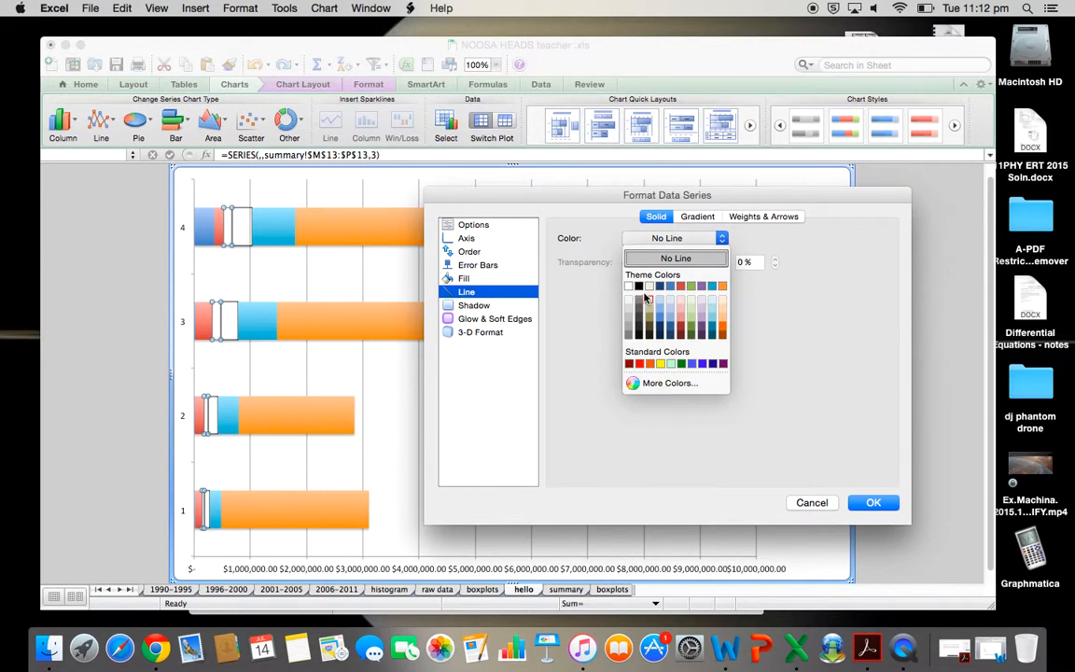
pyautogui.click(644, 287)
pyautogui.click(874, 502)
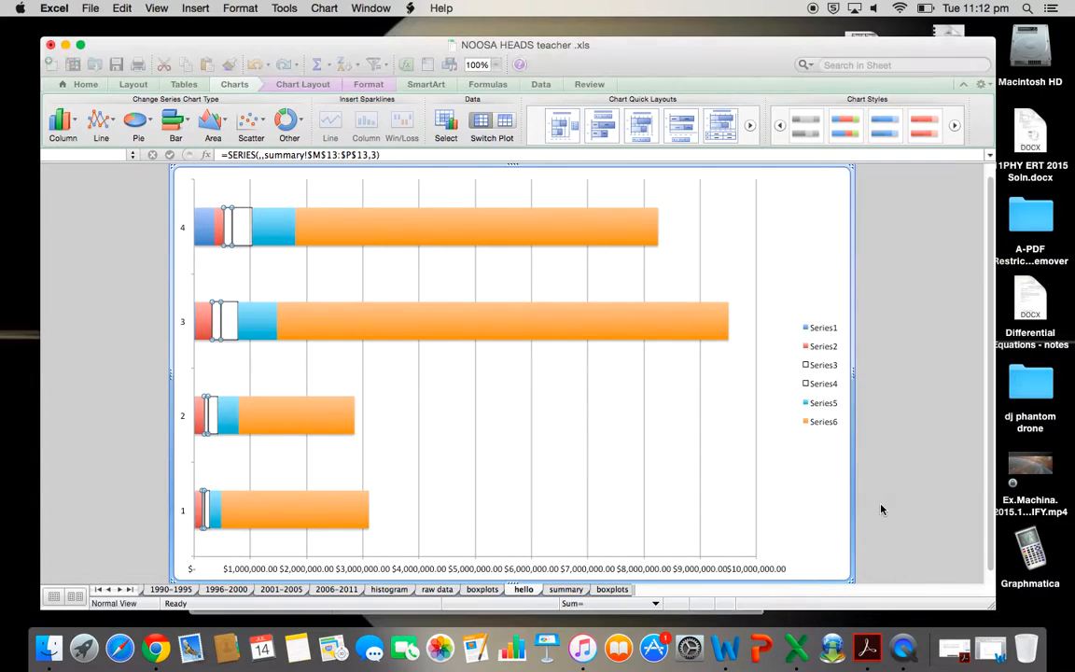
pyautogui.click(542, 484)
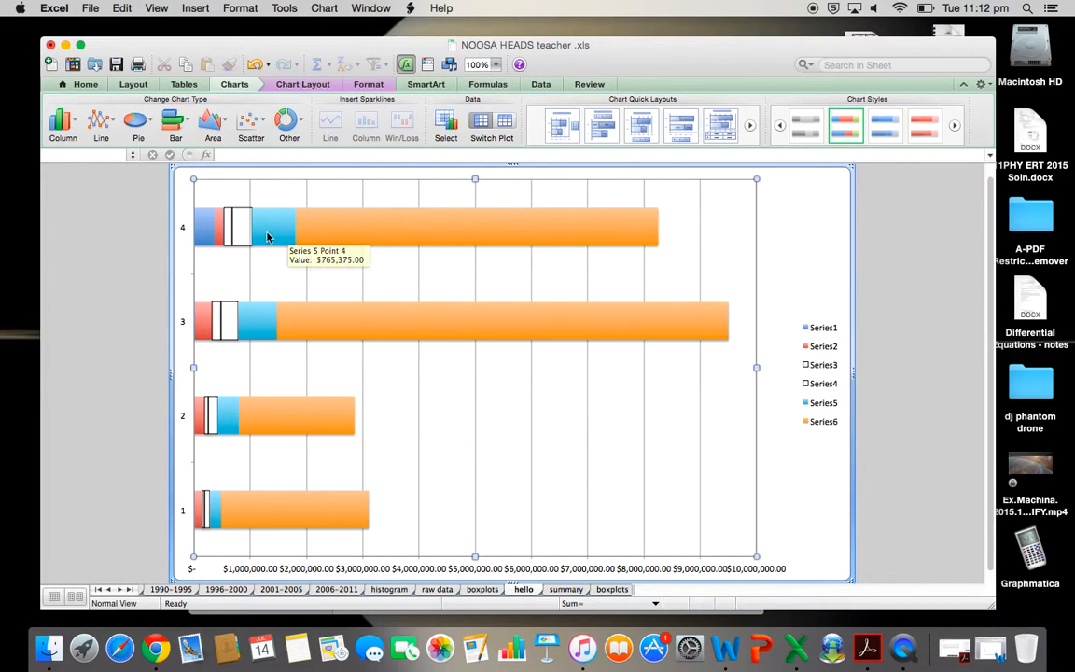
# Add error bars to the Series4 segments of the stacked bars and open their formatting options
pyautogui.click(244, 233)
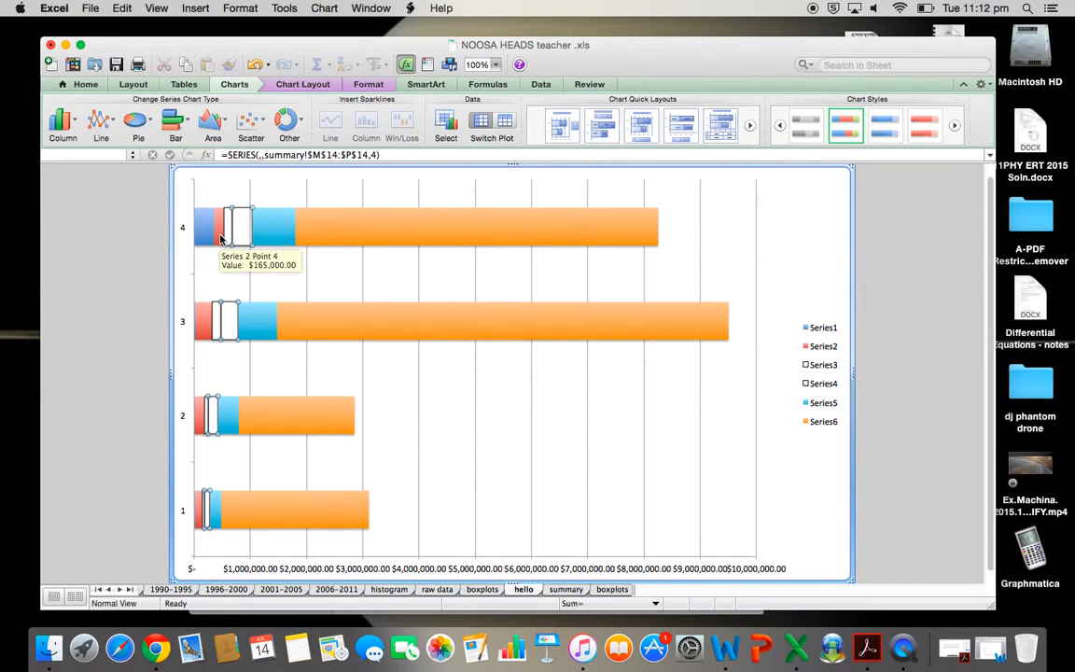
pyautogui.click(220, 239)
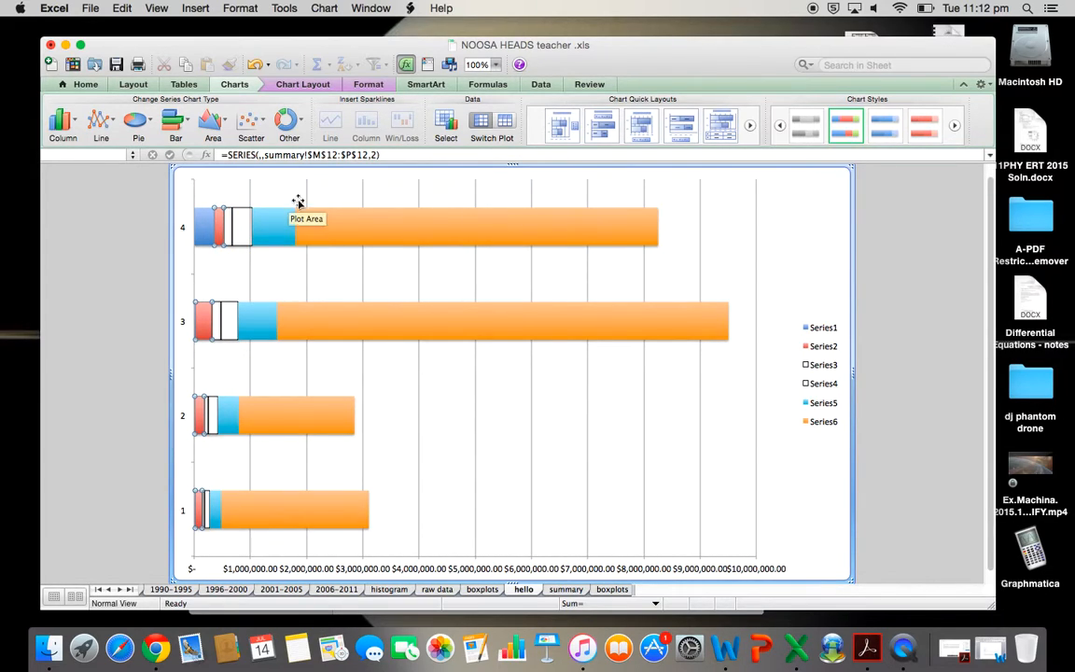
pyautogui.click(242, 233)
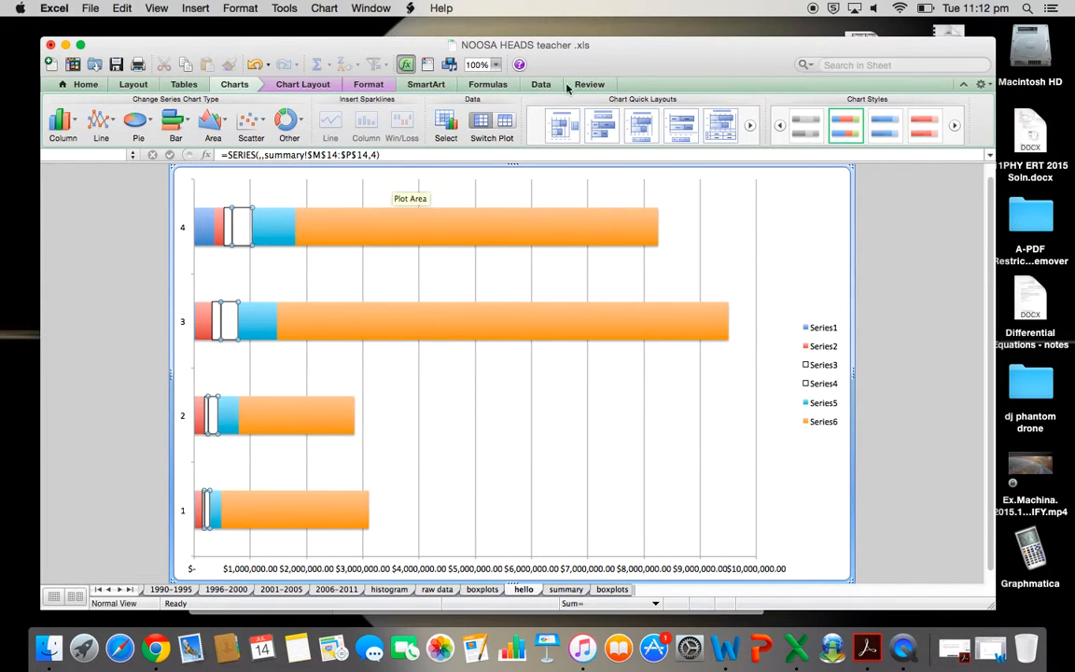
pyautogui.click(236, 85)
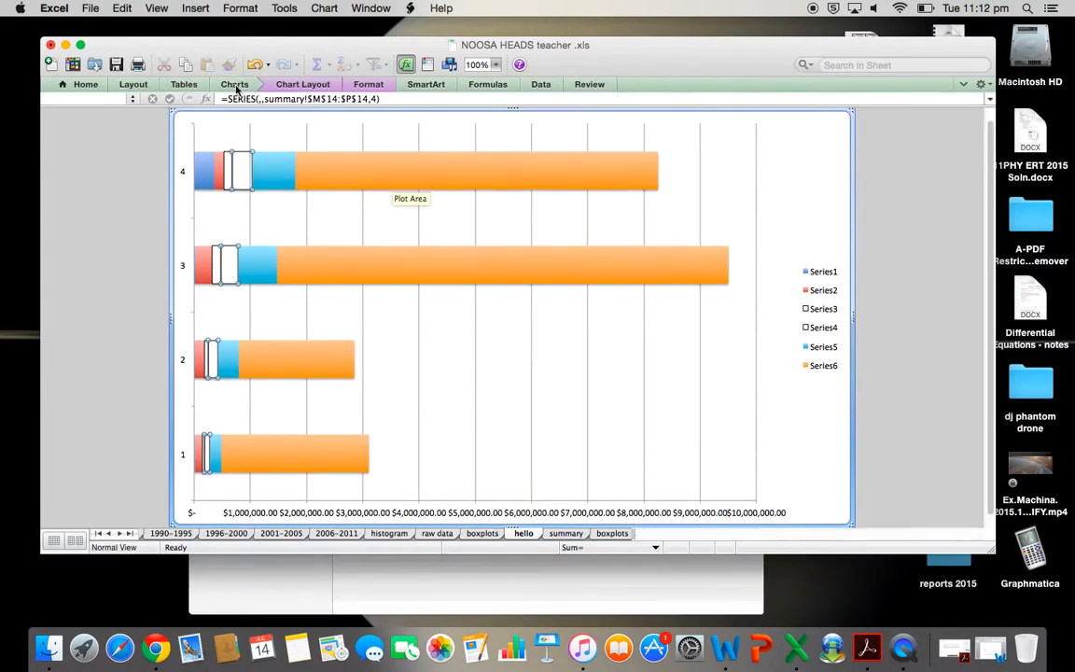
pyautogui.click(299, 85)
pyautogui.click(577, 124)
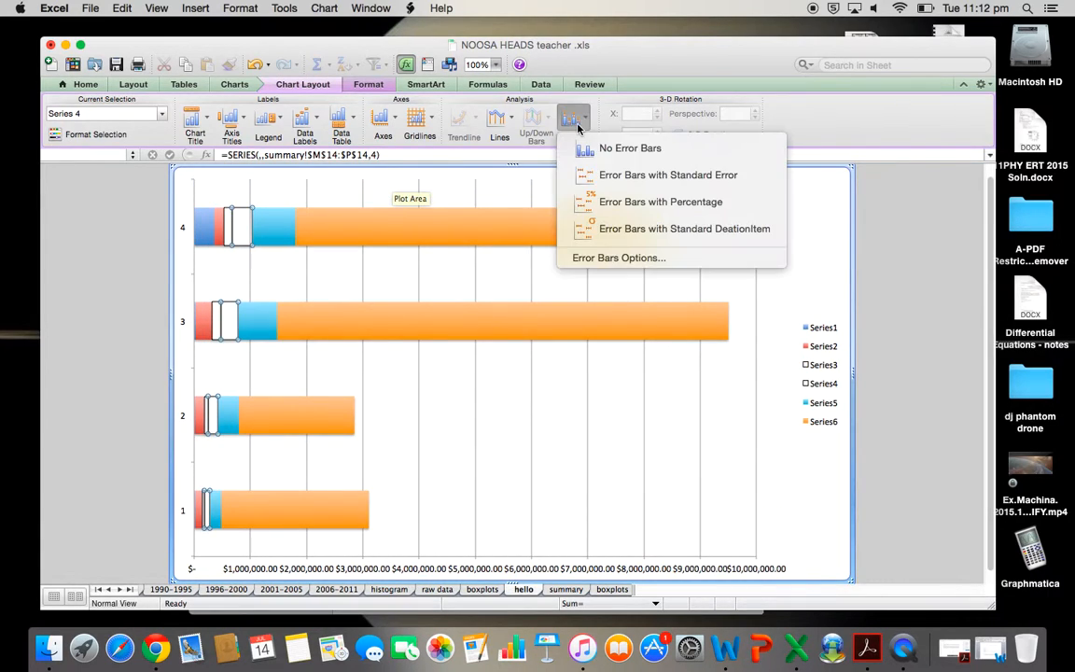
pyautogui.click(618, 257)
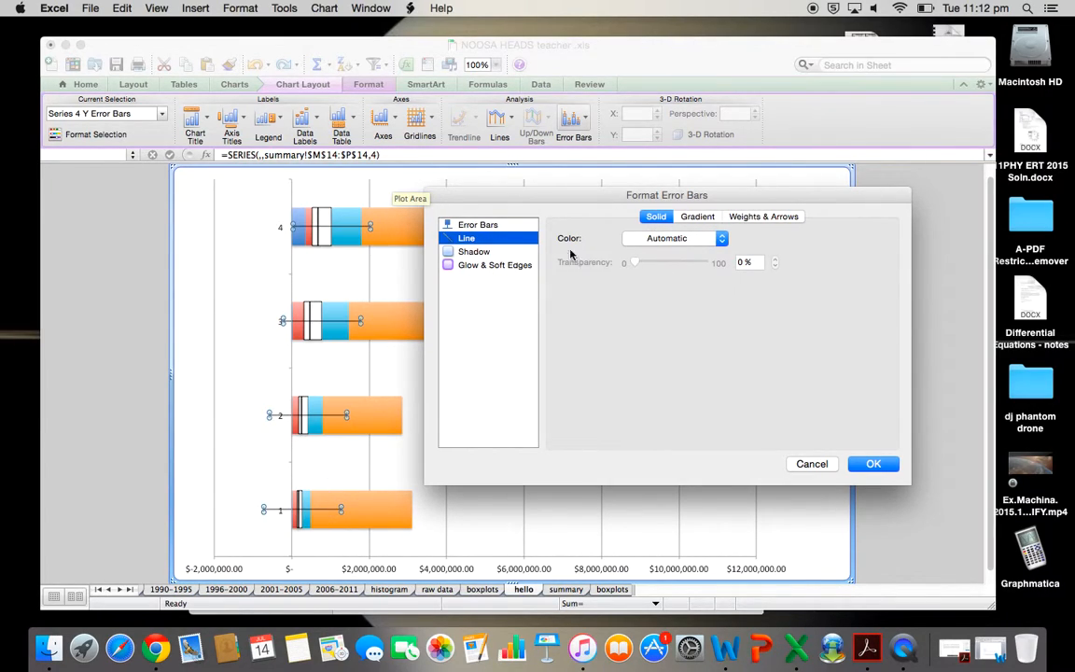
# Set the Series4 error bars to the Plus direction with a Custom error amount and open the custom error values for entry
pyautogui.click(478, 225)
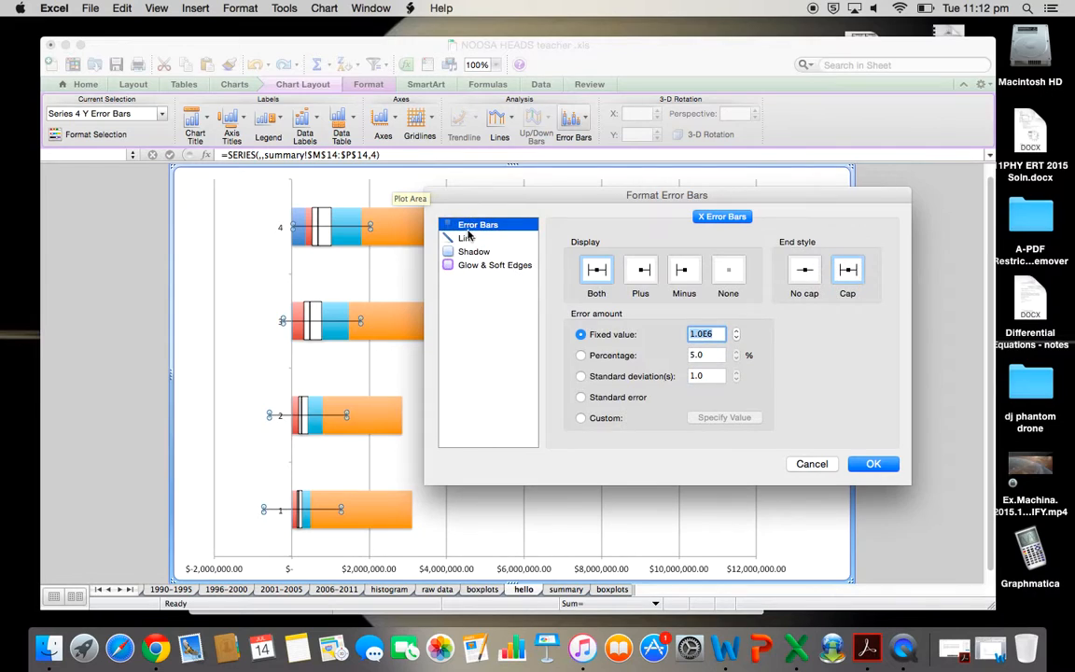
pyautogui.click(646, 273)
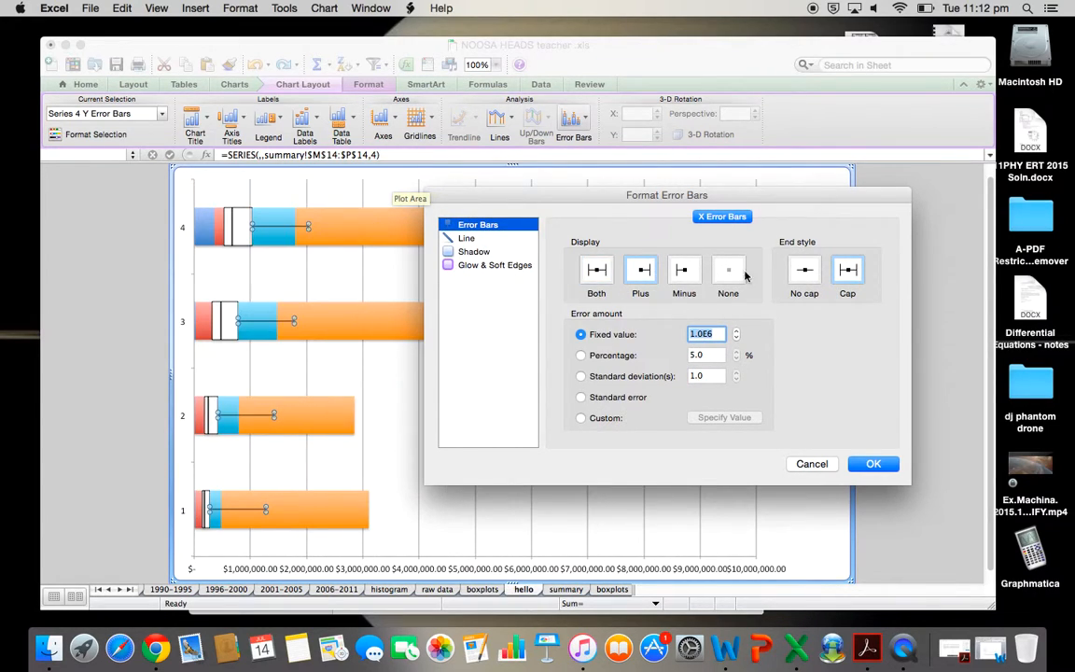
pyautogui.click(581, 419)
pyautogui.click(715, 418)
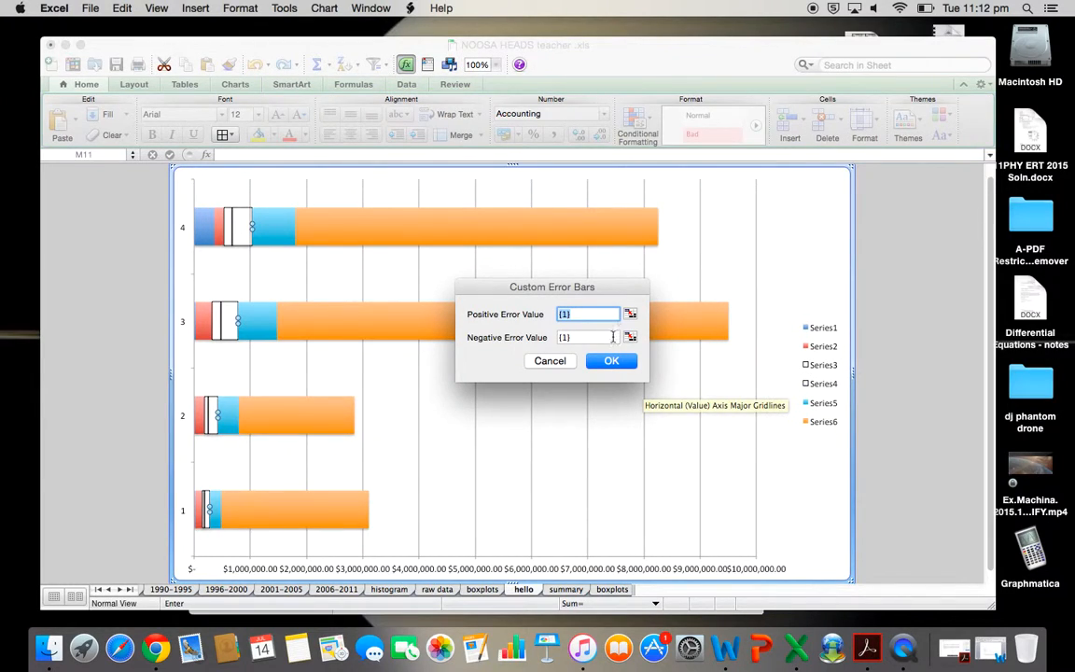